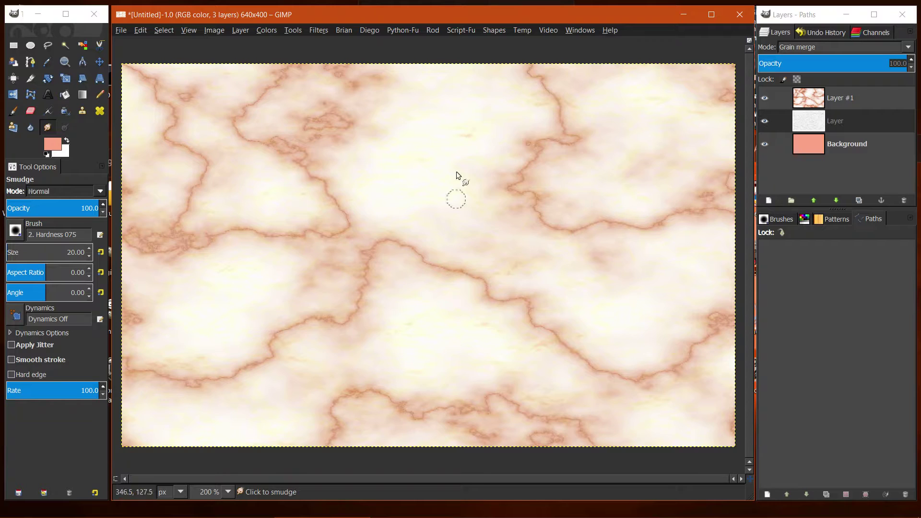
# Smudge the edge of a salmon vein to soften it.
pyautogui.moveTo(495, 171); pyautogui.dragTo(471, 171)
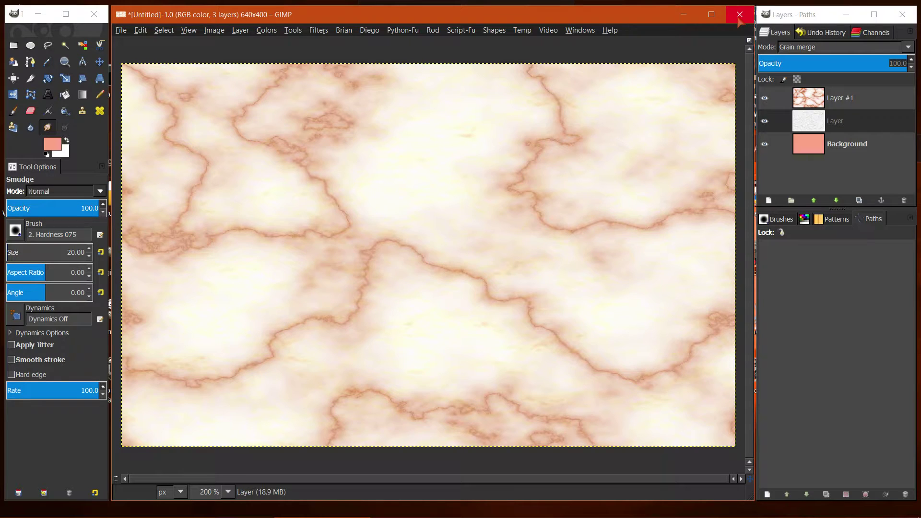
# Close the current marble image.
pyautogui.click(739, 15)
# Discard the old marble, create a new 640×400 image and view it at 200%.
pyautogui.click(424, 323)
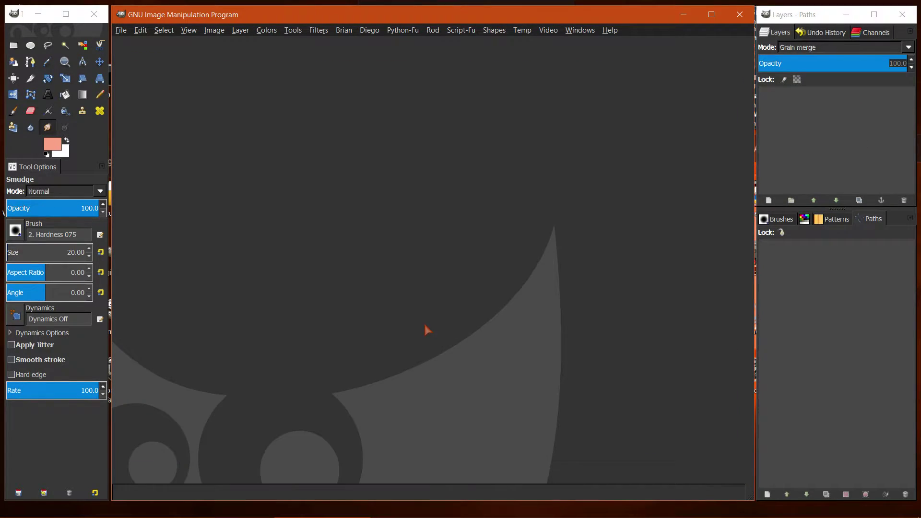
pyautogui.click(121, 29)
pyautogui.click(127, 44)
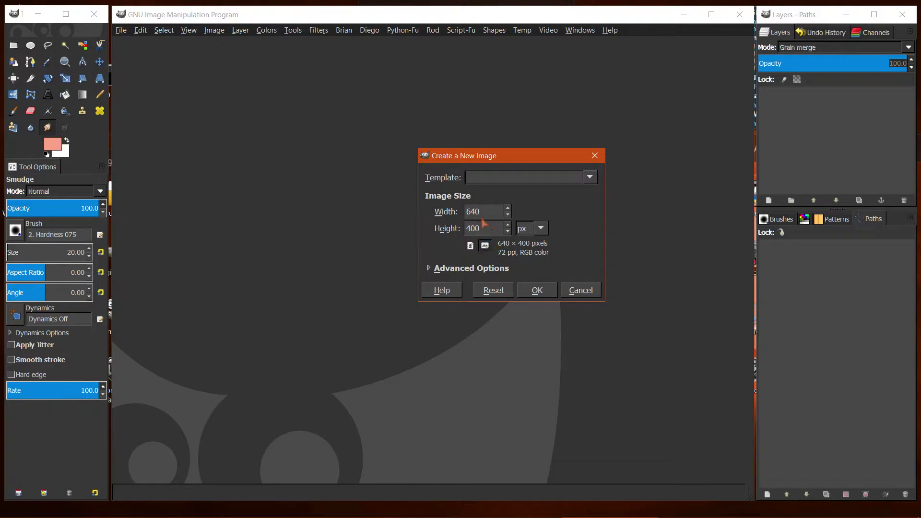
pyautogui.click(537, 289)
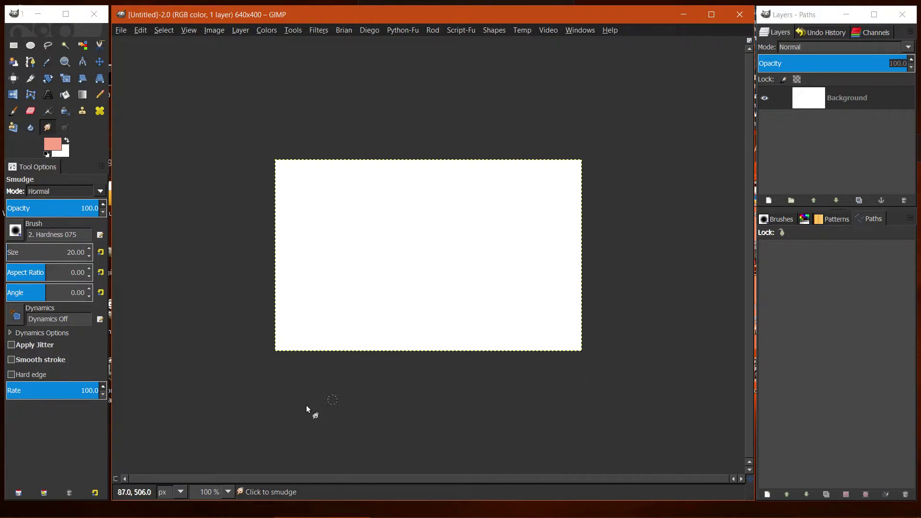
pyautogui.click(228, 492)
pyautogui.click(227, 418)
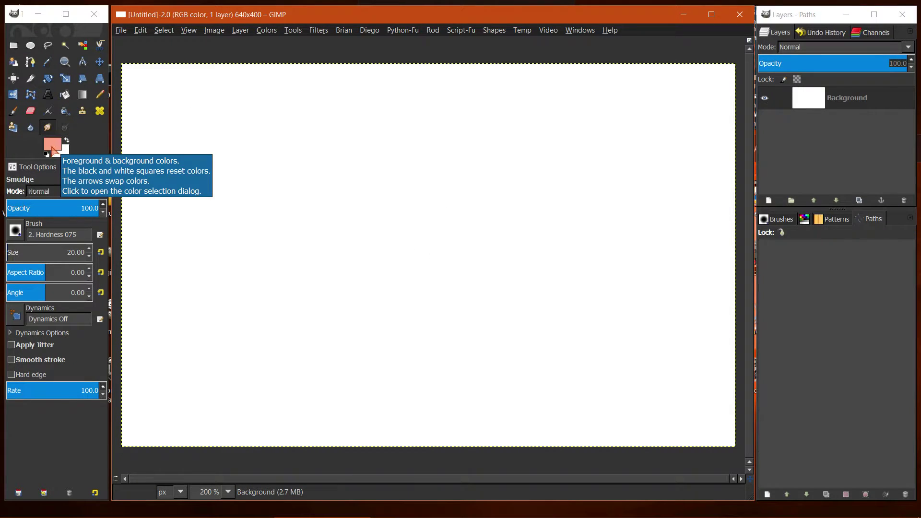
# Set the foreground colour to salmon and fill the whole canvas with it.
pyautogui.click(53, 145)
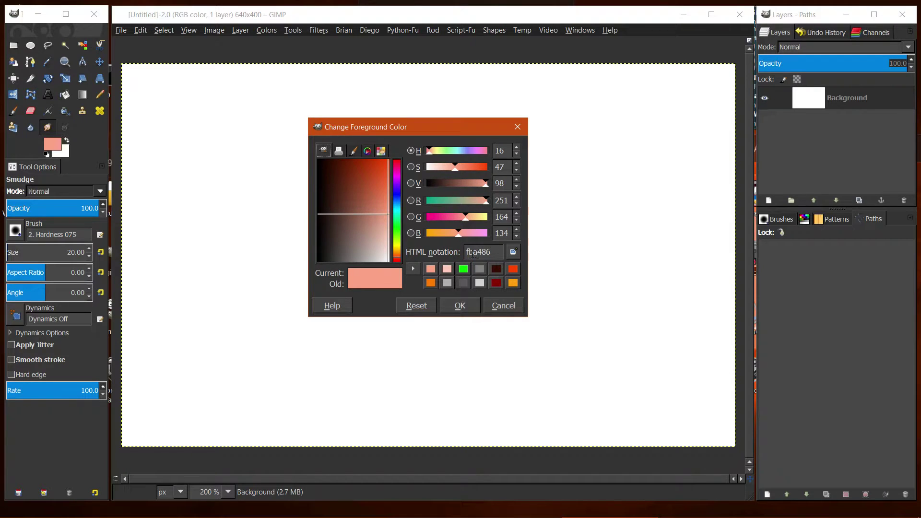
pyautogui.moveTo(386, 215)
pyautogui.mouseDown()
pyautogui.moveTo(395, 219)
pyautogui.moveTo(387, 216)
pyautogui.mouseUp()
pyautogui.click(389, 218)
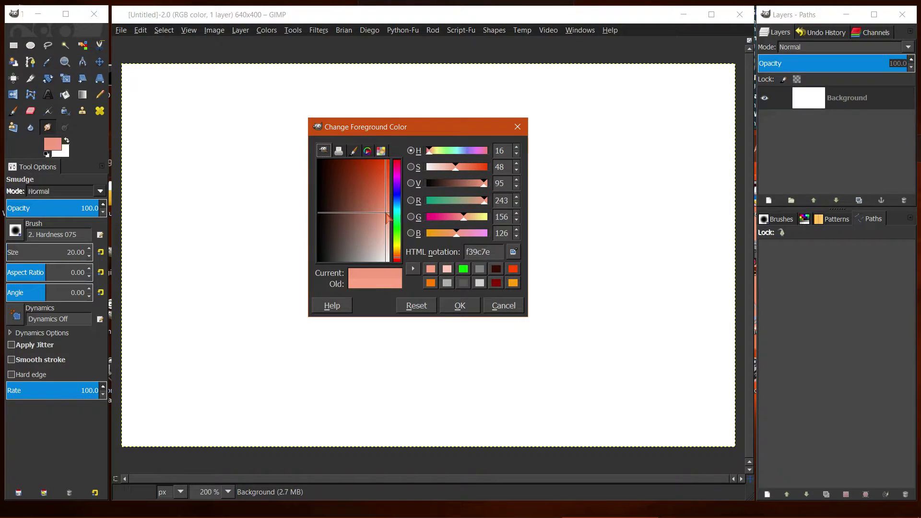
pyautogui.click(460, 306)
pyautogui.moveTo(52, 144); pyautogui.dragTo(407, 198)
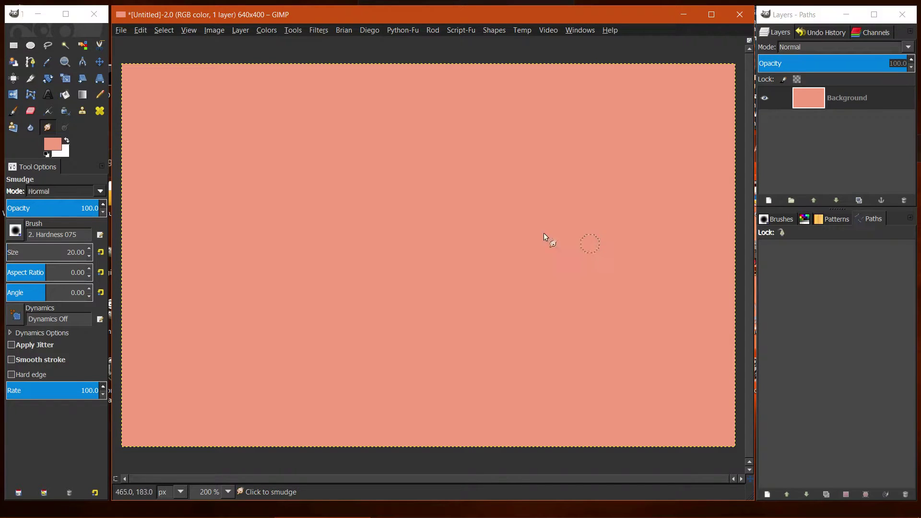
pyautogui.click(65, 94)
pyautogui.click(296, 156)
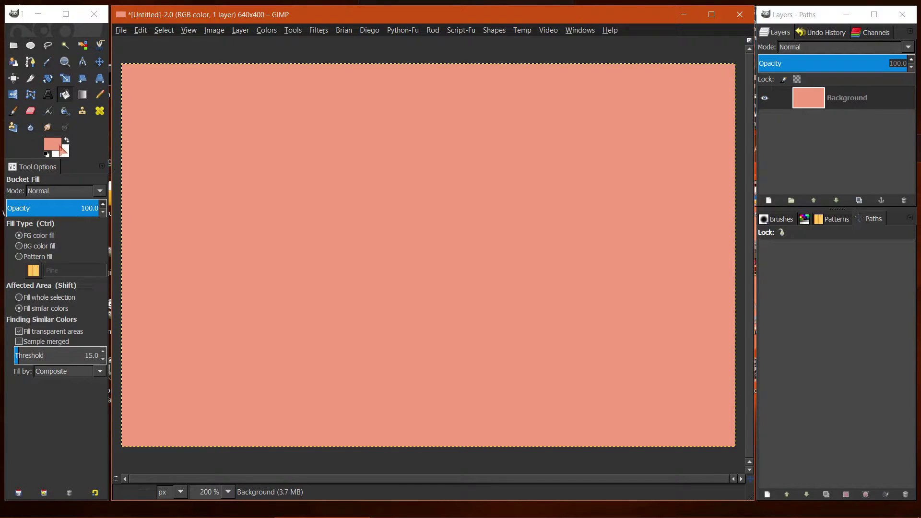
pyautogui.moveTo(54, 145); pyautogui.dragTo(403, 200)
# Add a transparent-fill layer named Layer above the salmon Background.
pyautogui.rightClick(808, 102)
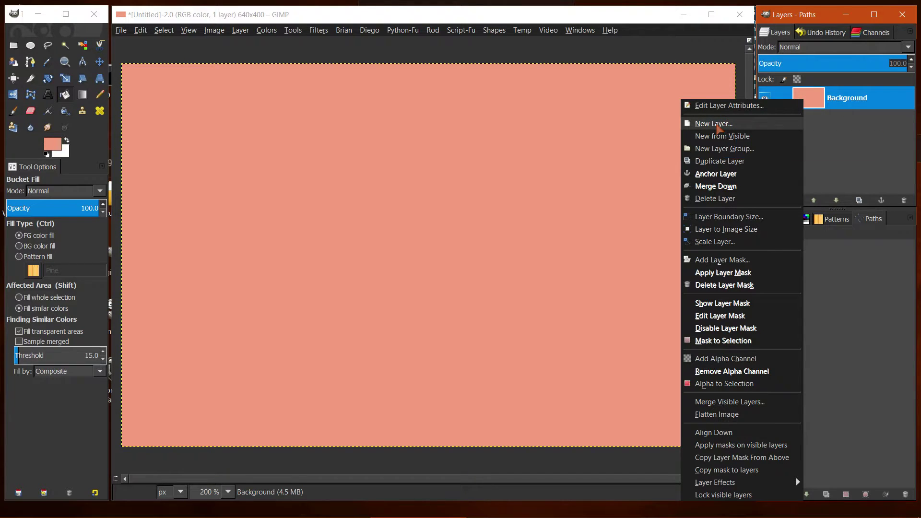
pyautogui.click(715, 124)
pyautogui.moveTo(717, 52); pyautogui.dragTo(573, 100)
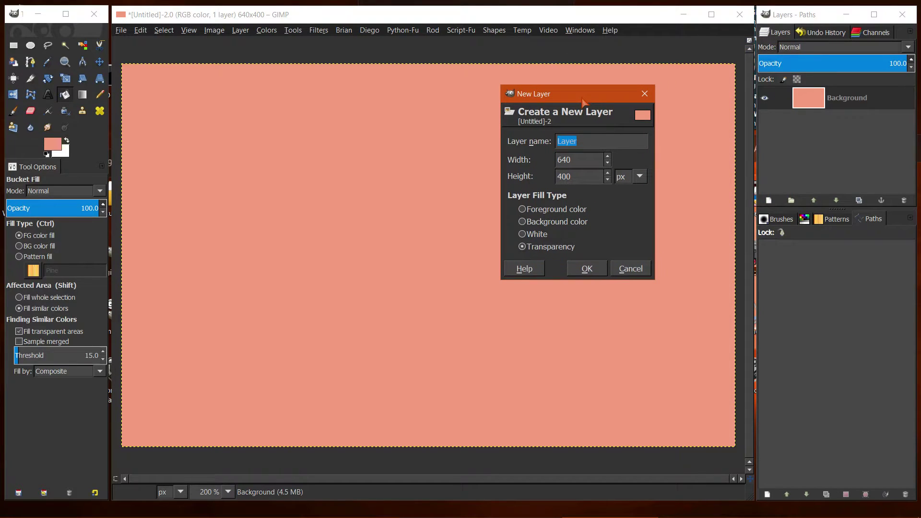
pyautogui.click(587, 269)
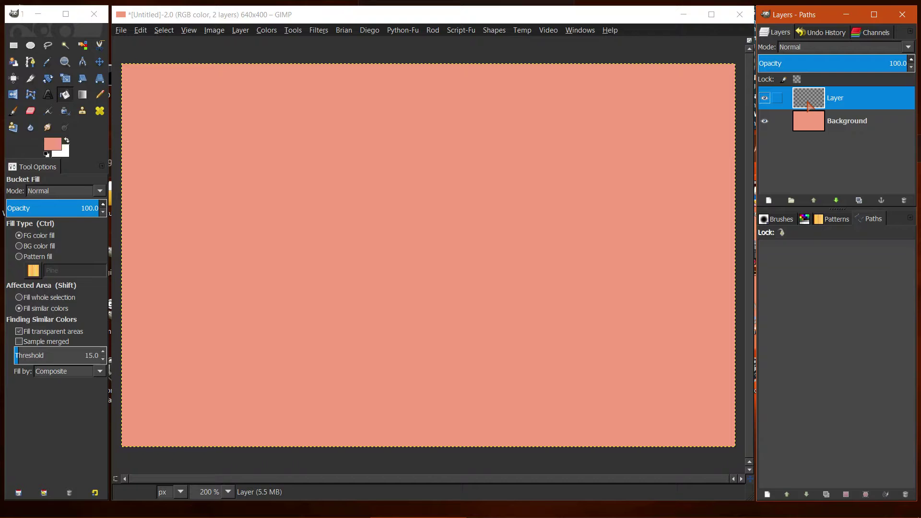
# Render Solid Noise clouds on the new layer with detail 15 and X/Y size 3.0.
pyautogui.click(319, 31)
pyautogui.moveTo(342, 244)
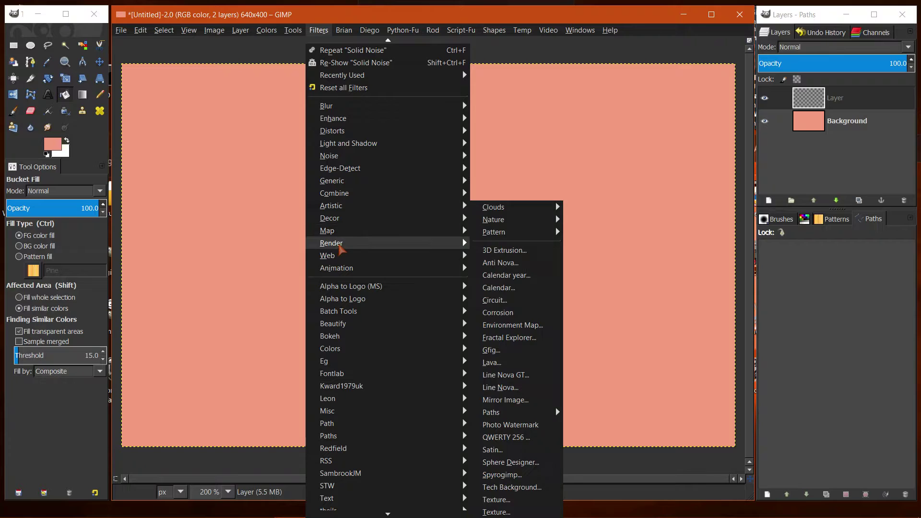
pyautogui.moveTo(514, 211)
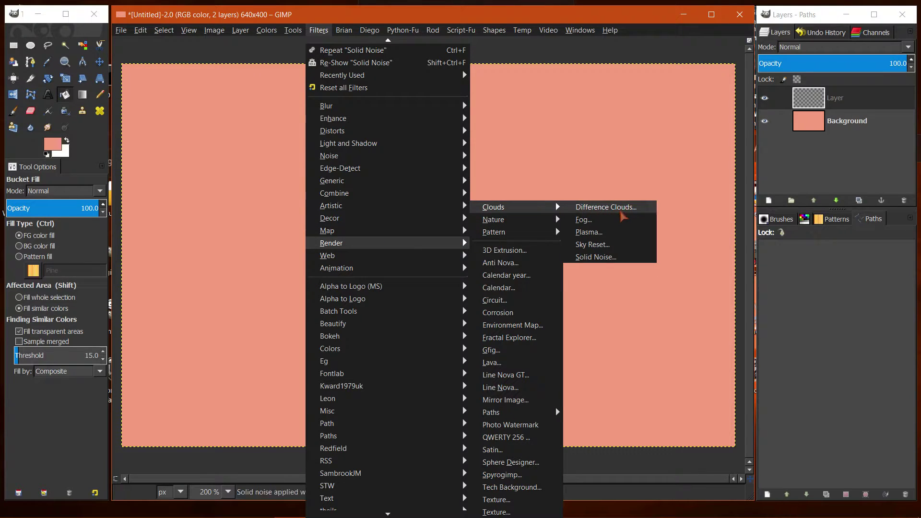
pyautogui.click(591, 258)
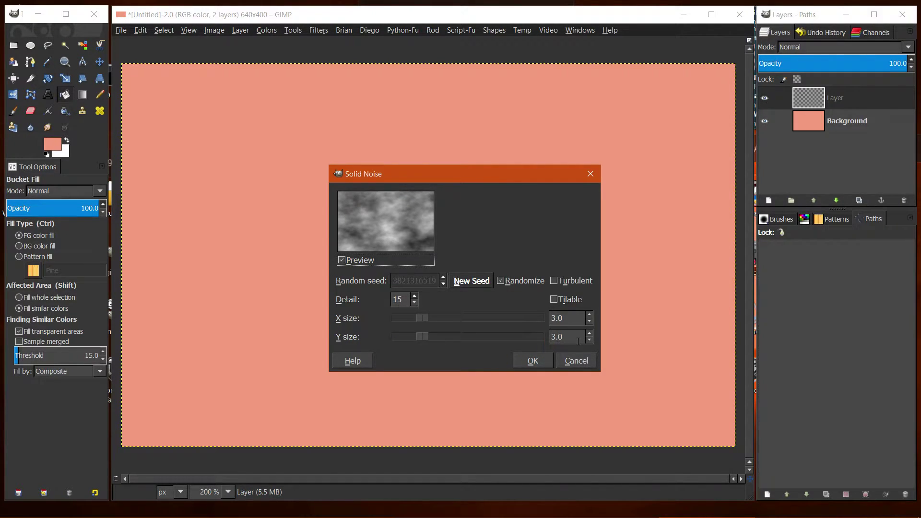
pyautogui.click(531, 364)
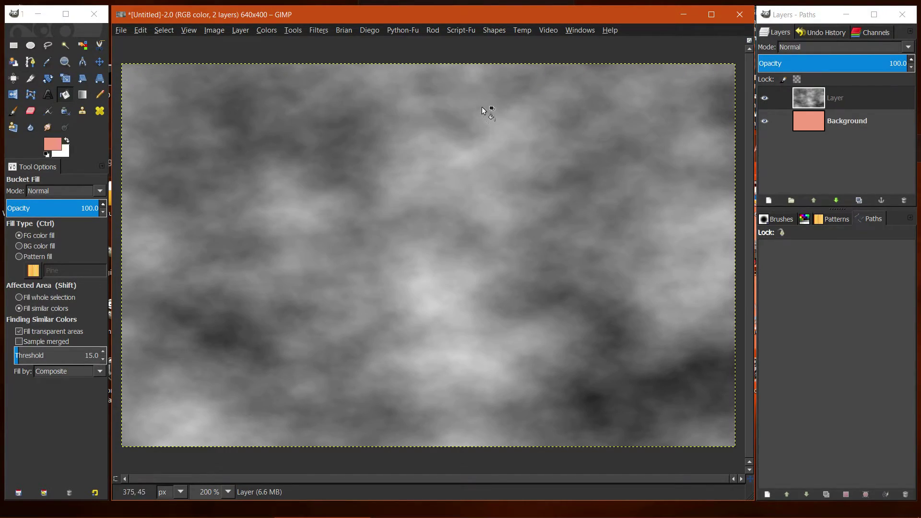
# Apply Sobel edge detection to the clouds with amount 2.0 and Smear edges.
pyautogui.click(319, 33)
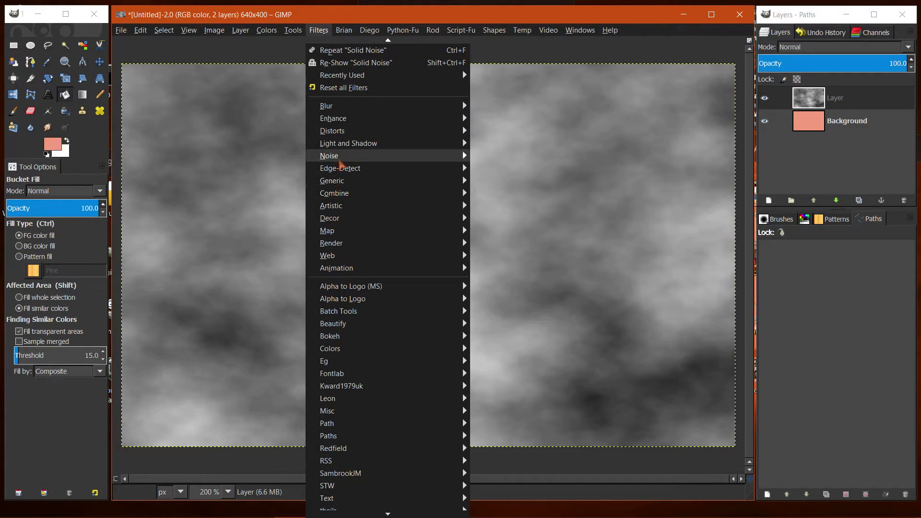
pyautogui.moveTo(340, 169)
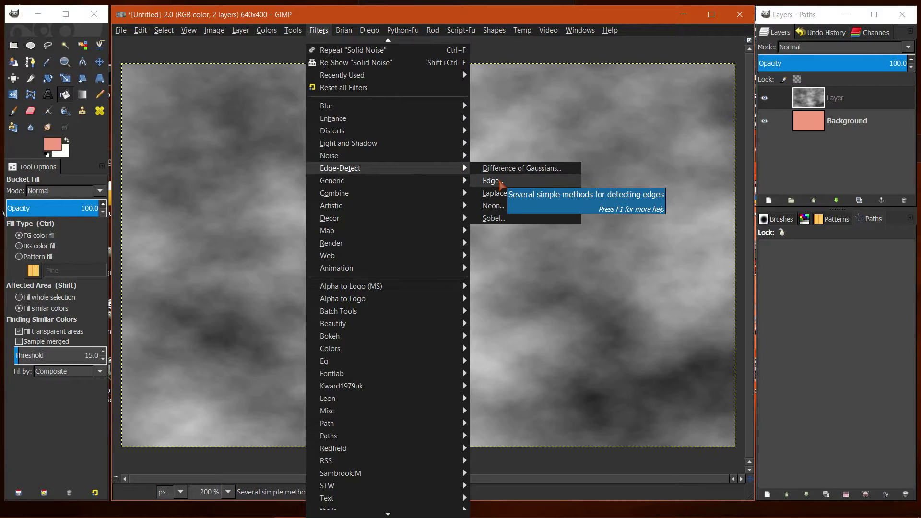
pyautogui.click(499, 182)
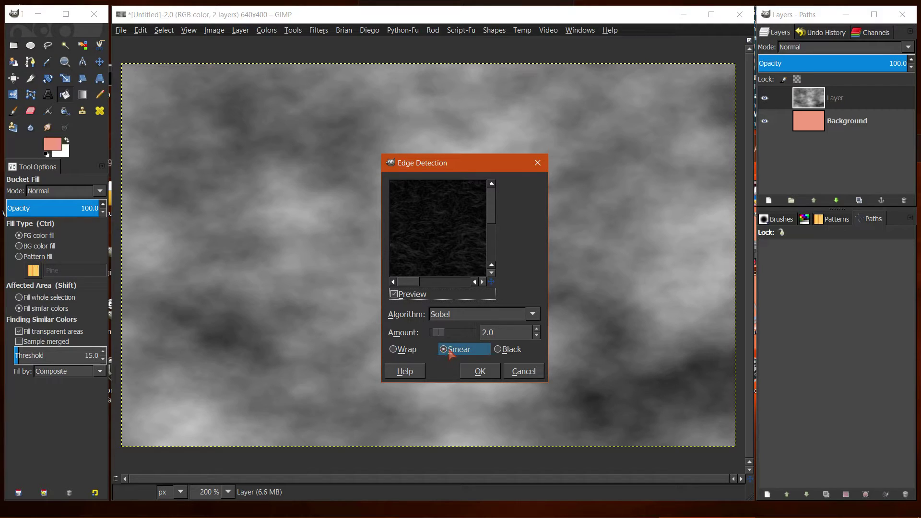
pyautogui.click(480, 371)
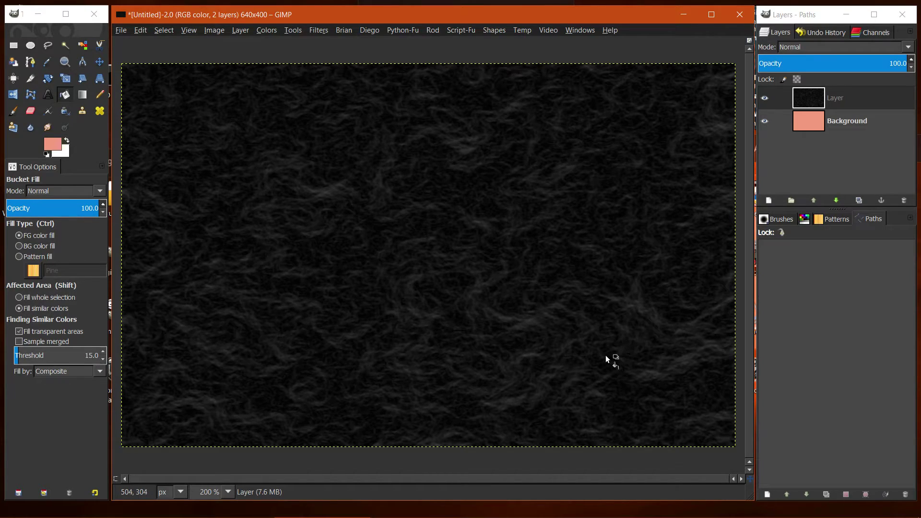
pyautogui.click(265, 32)
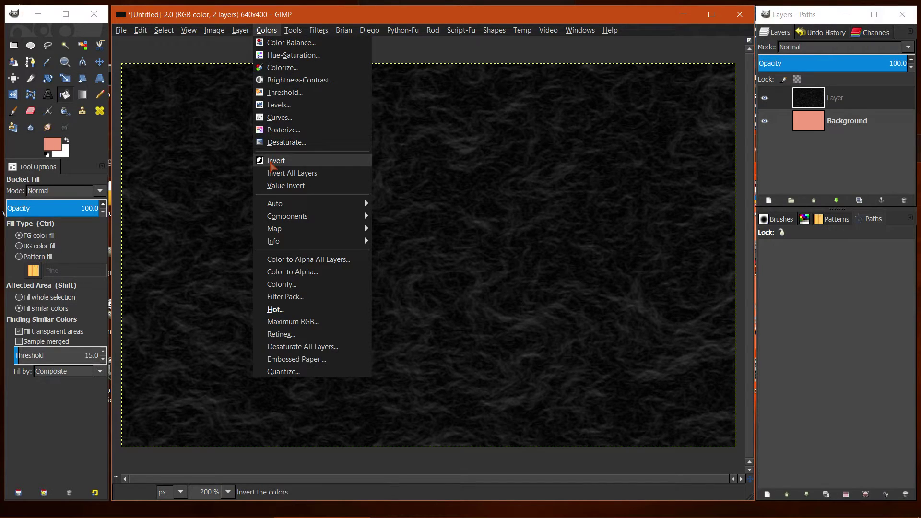
# Invert the edge texture to white and set the layer's blend mode to Grain merge.
pyautogui.click(272, 164)
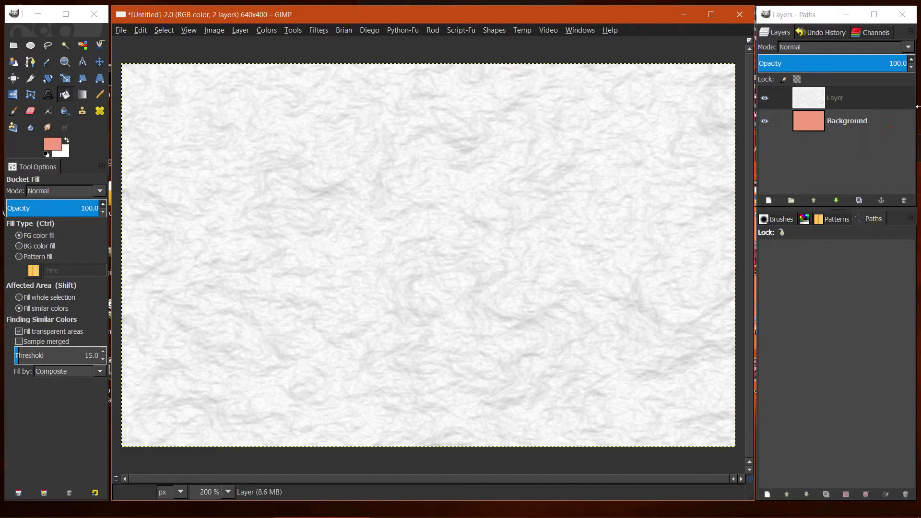
pyautogui.click(908, 47)
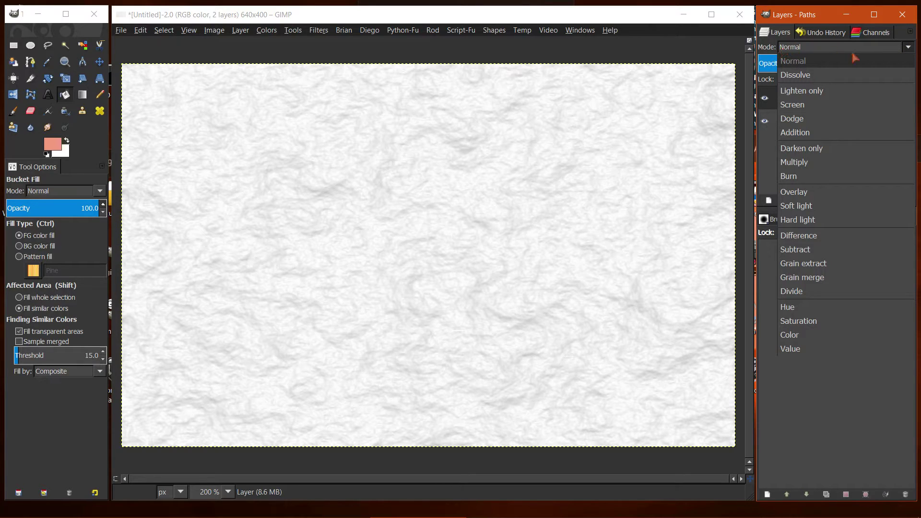
pyautogui.click(807, 281)
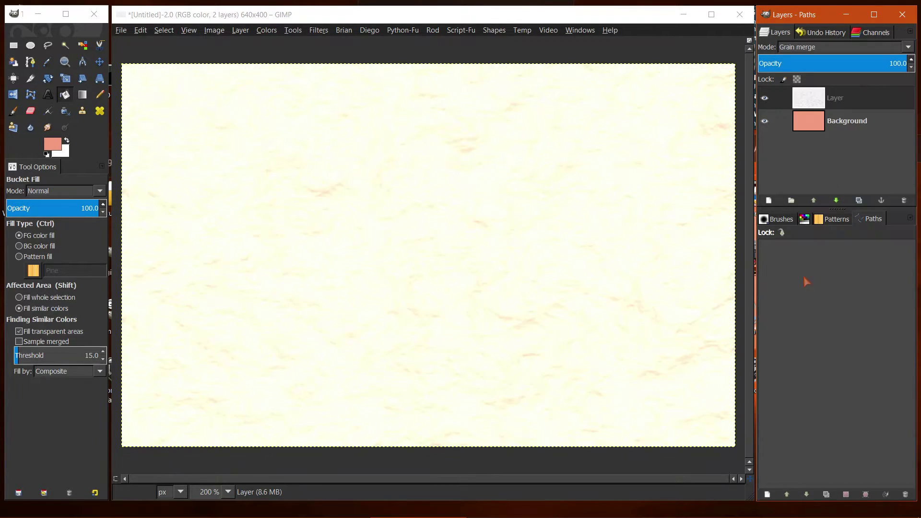
pyautogui.click(814, 106)
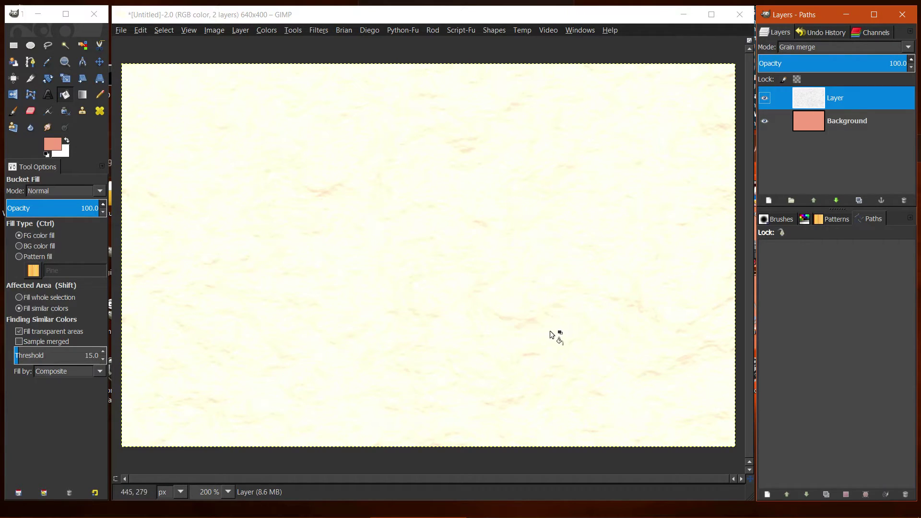
# Add a transparent layer, Layer #1, above the Grain-merge texture layer.
pyautogui.rightClick(812, 103)
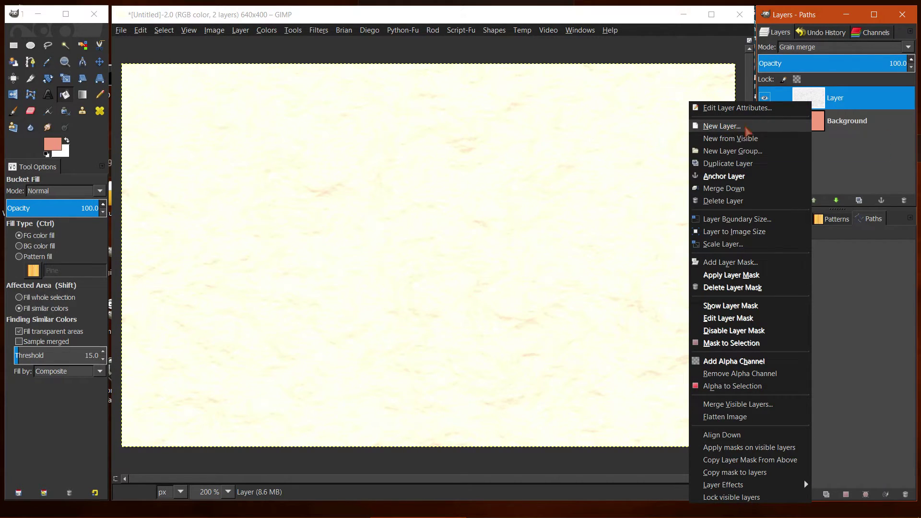
pyautogui.click(814, 101)
pyautogui.rightClick(814, 100)
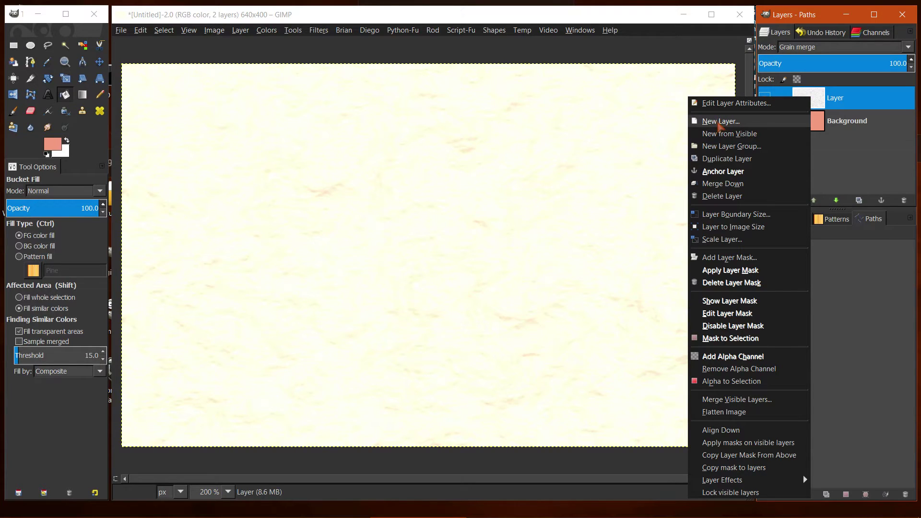
pyautogui.click(721, 123)
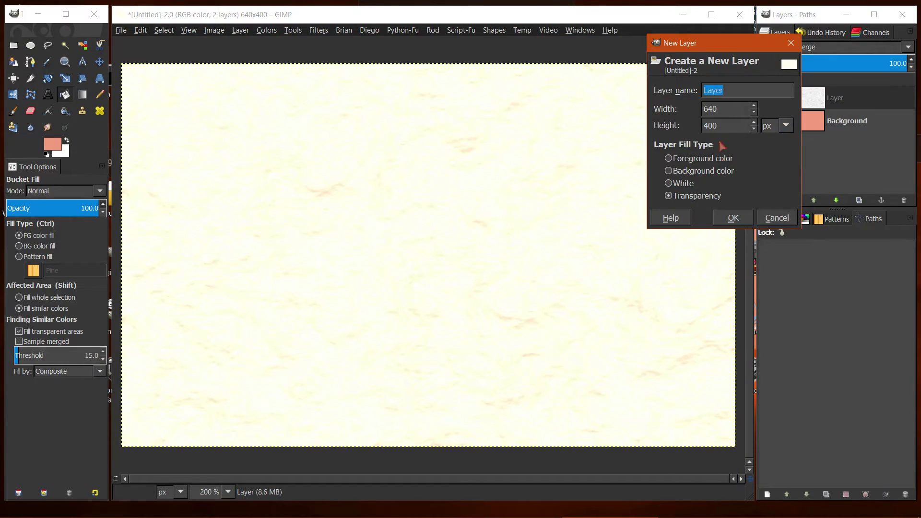
pyautogui.click(733, 219)
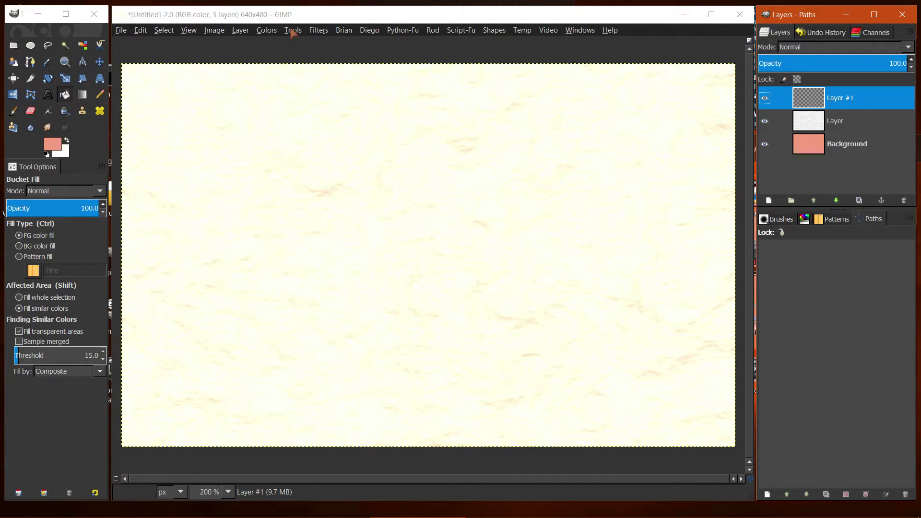
# Render Solid Noise clouds with detail 15 and size 3.0 onto Layer #1.
pyautogui.click(318, 29)
pyautogui.moveTo(334, 245)
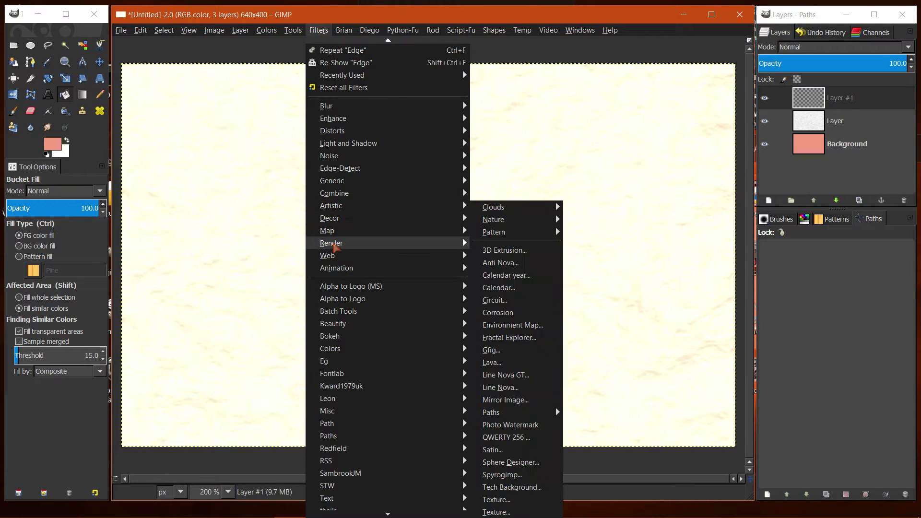
pyautogui.moveTo(510, 211)
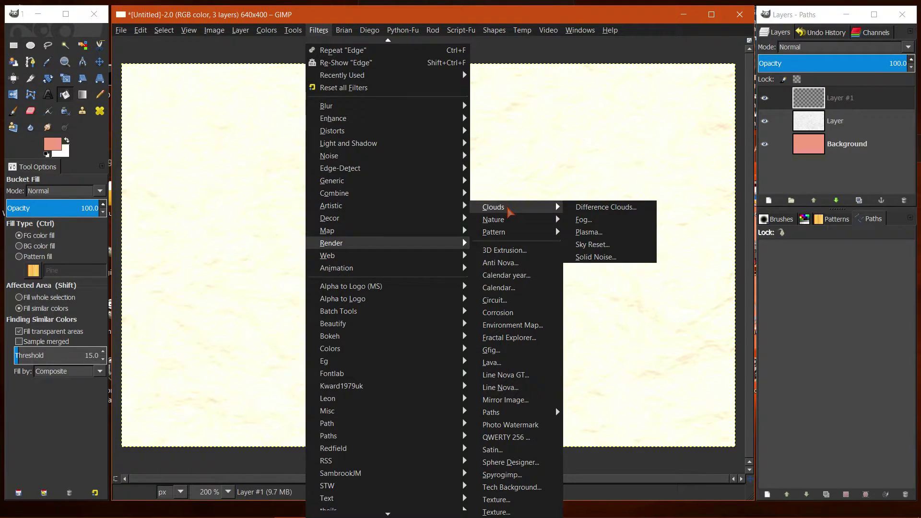
pyautogui.click(595, 258)
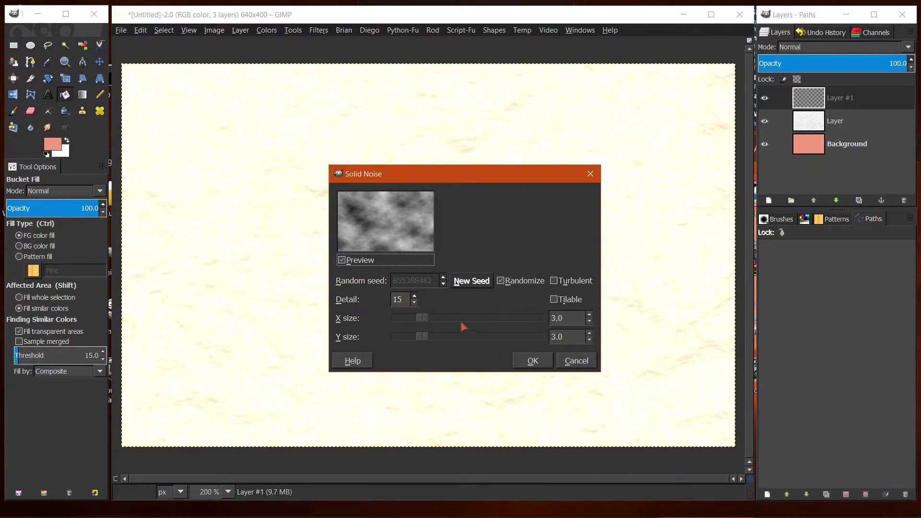
pyautogui.click(531, 362)
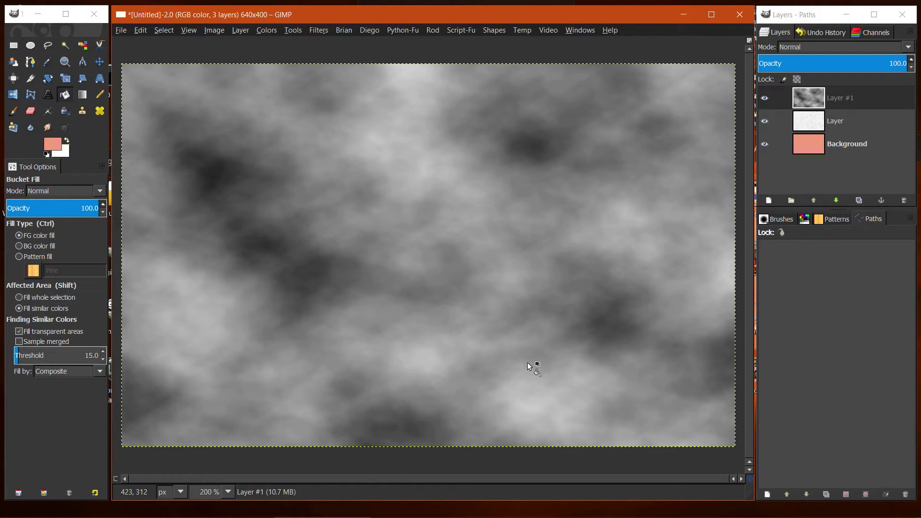
pyautogui.click(810, 107)
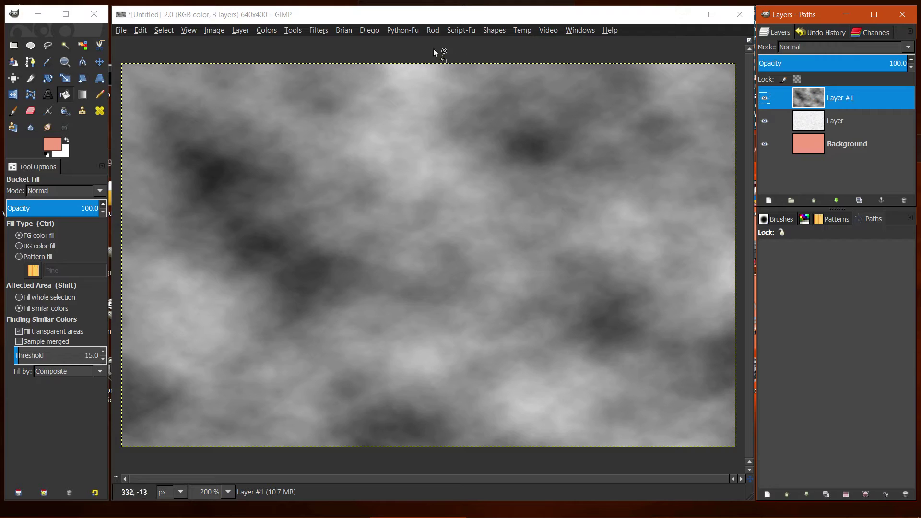
# Apply Difference Clouds to Layer #1 to carve black vein-like lines into the noise.
pyautogui.click(319, 31)
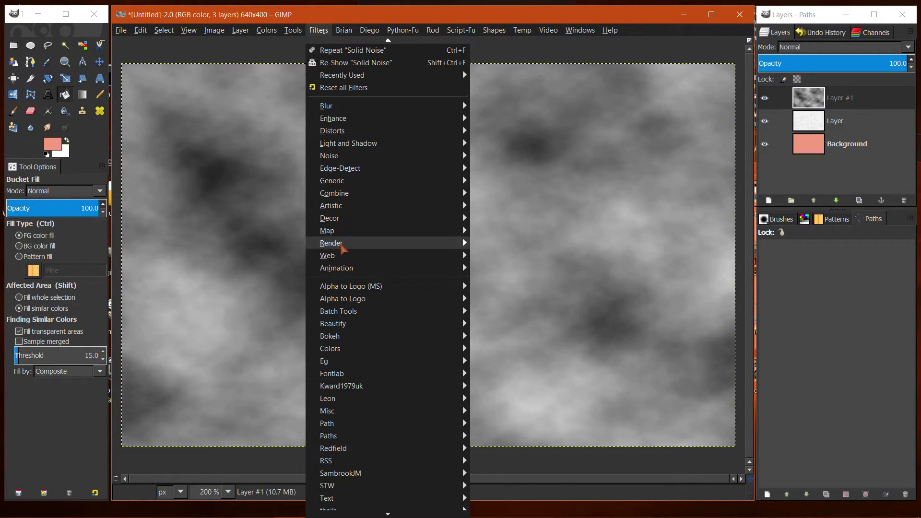
pyautogui.moveTo(343, 247)
pyautogui.moveTo(523, 211)
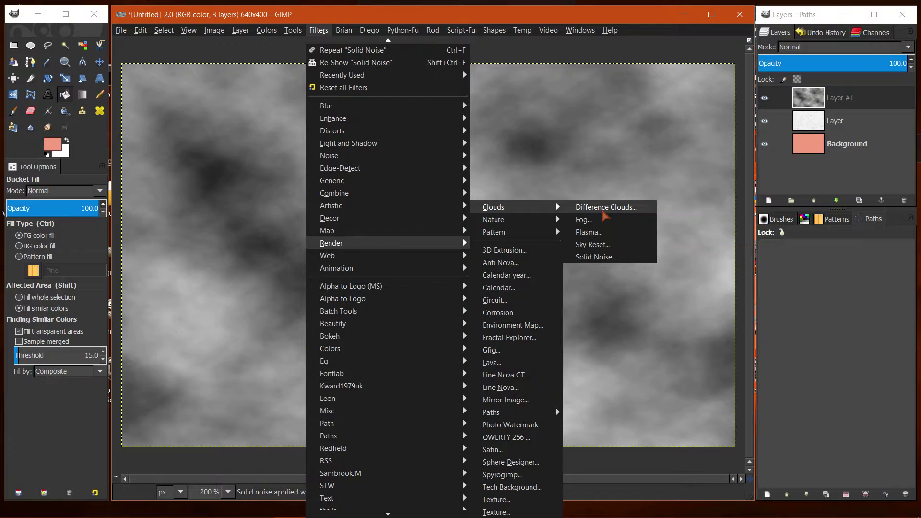
pyautogui.click(603, 212)
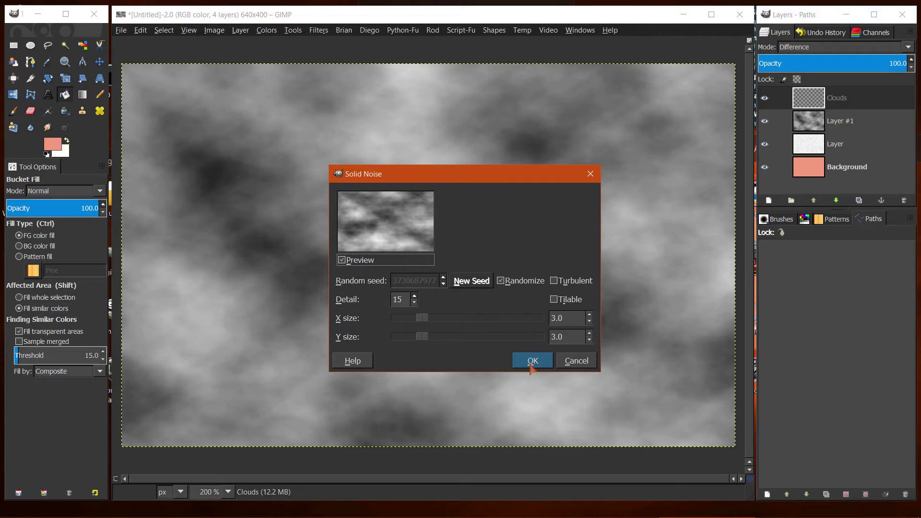
pyautogui.click(532, 365)
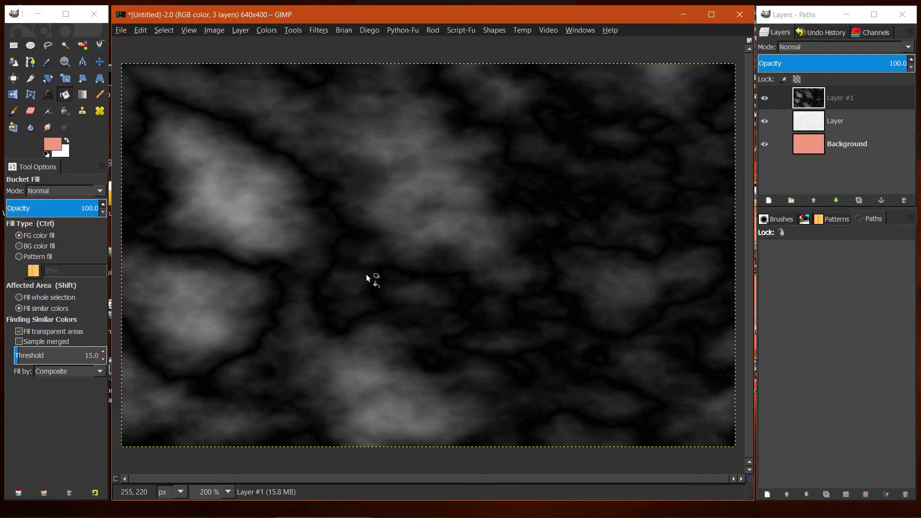
# Run Colors > Auto > Equalize on Layer #1 for white clouds with crisp black veins.
pyautogui.click(267, 31)
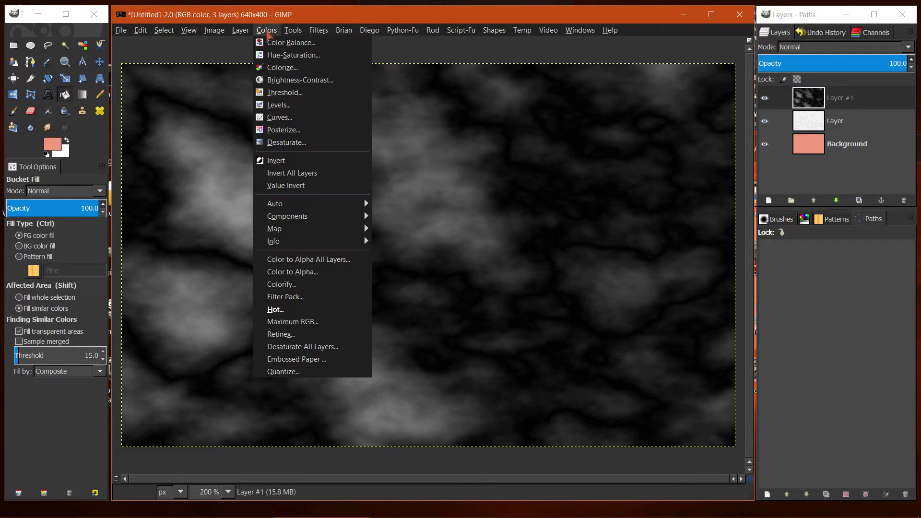
pyautogui.moveTo(298, 205)
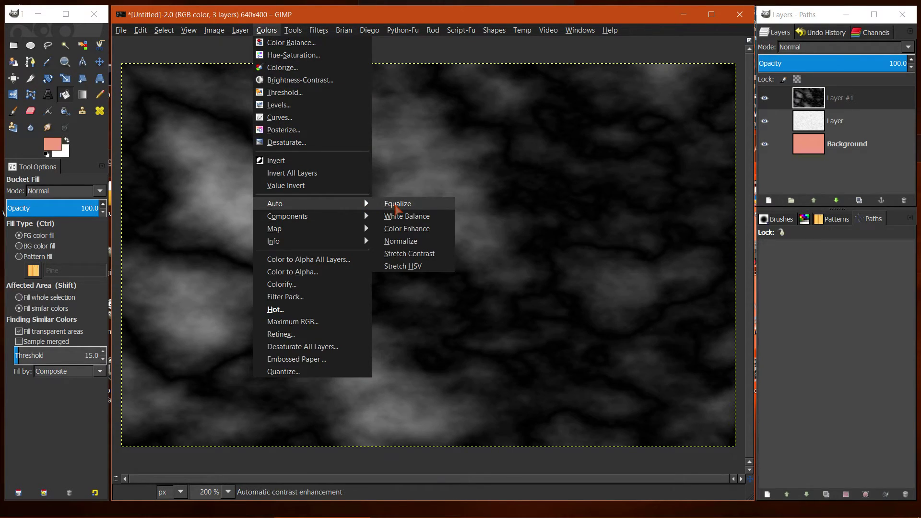
pyautogui.click(396, 205)
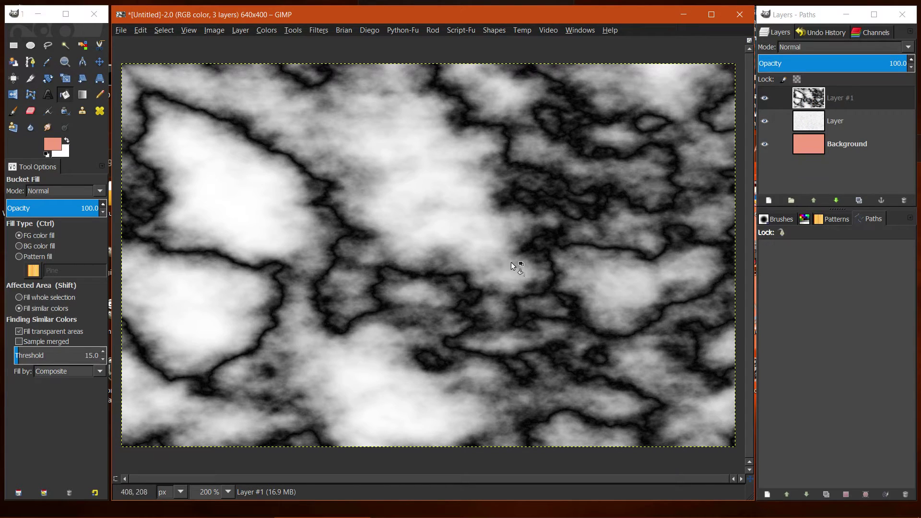
# Apply Levels to Layer #1 with a midtone gamma of 5.00, leaving thin grey veins on white.
pyautogui.click(268, 31)
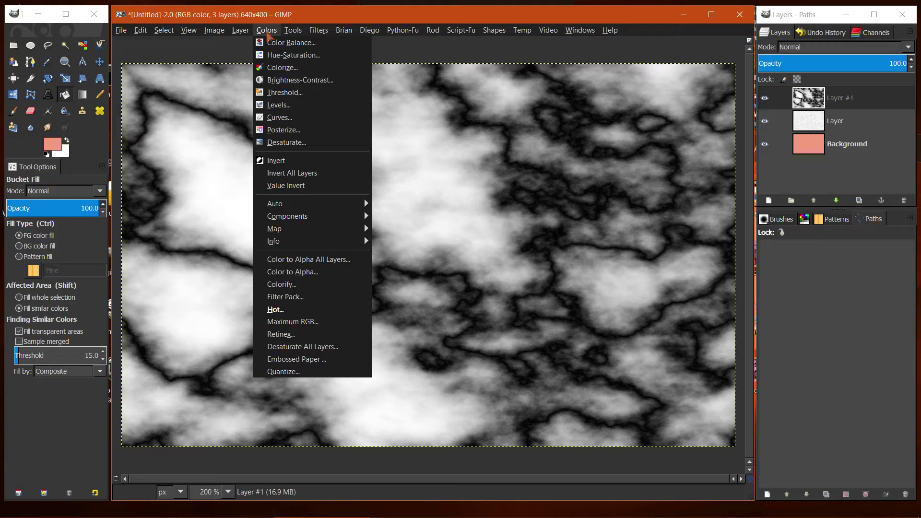
pyautogui.click(279, 105)
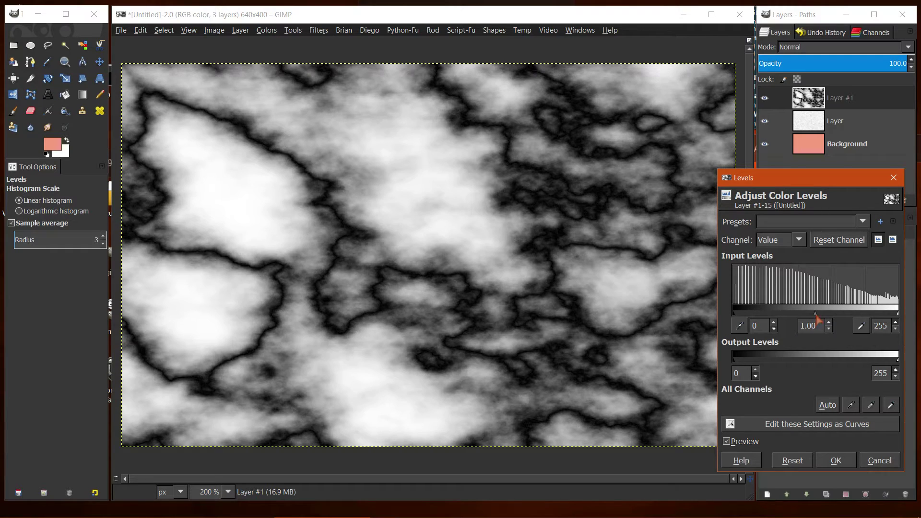
pyautogui.moveTo(805, 326); pyautogui.dragTo(794, 329)
pyautogui.click(835, 462)
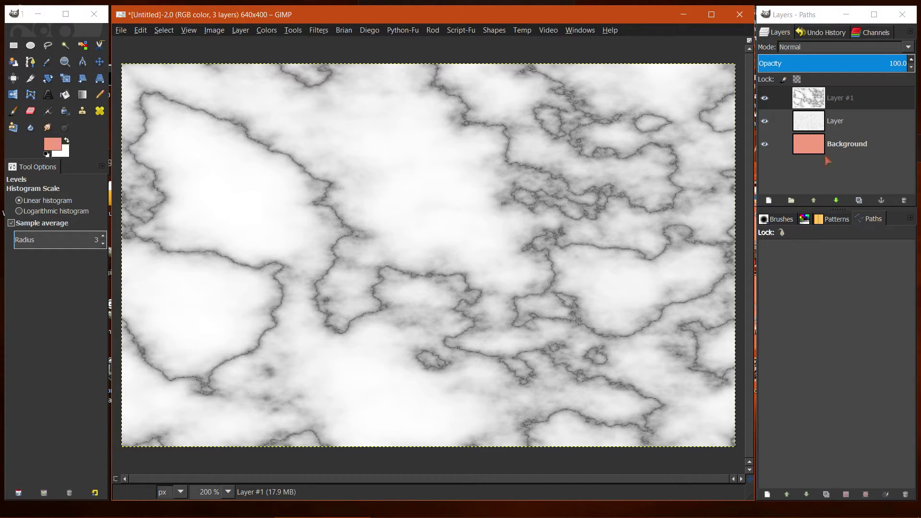
# Set Layer #1's blend mode to Multiply after briefly trying Grain merge.
pyautogui.click(808, 106)
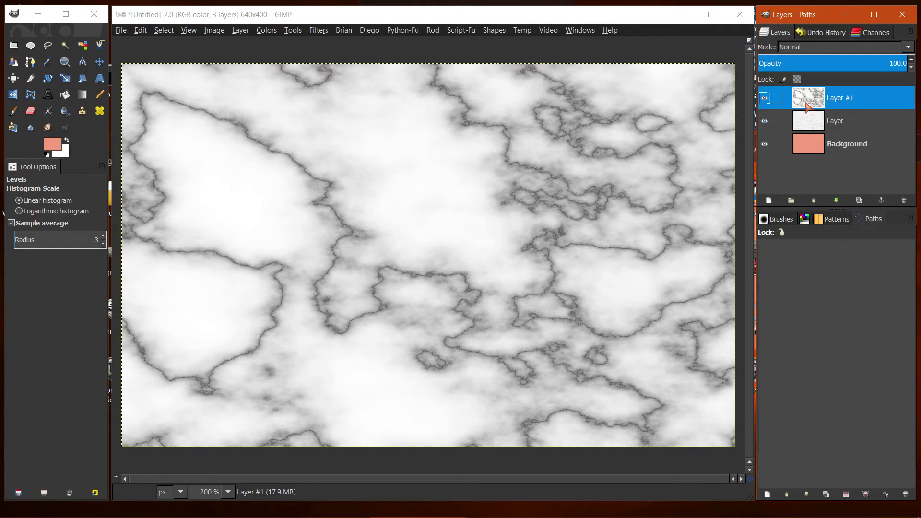
pyautogui.click(908, 47)
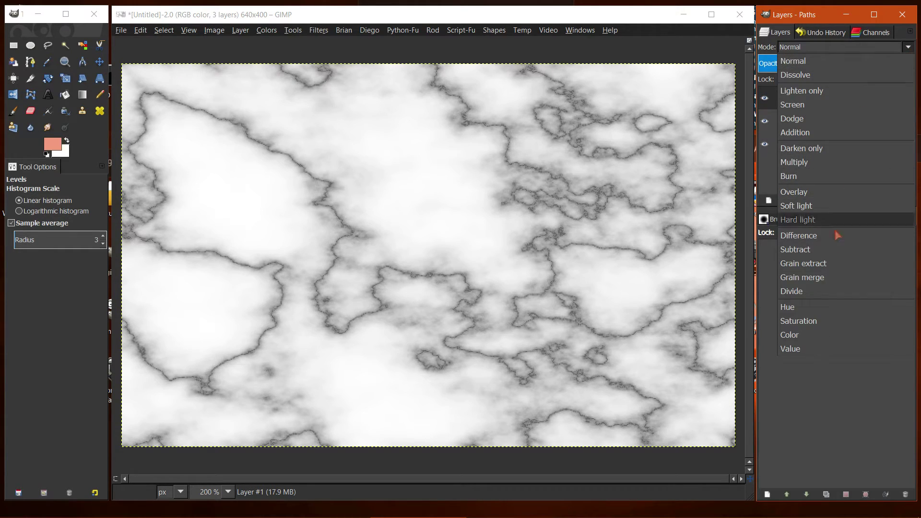
pyautogui.click(816, 278)
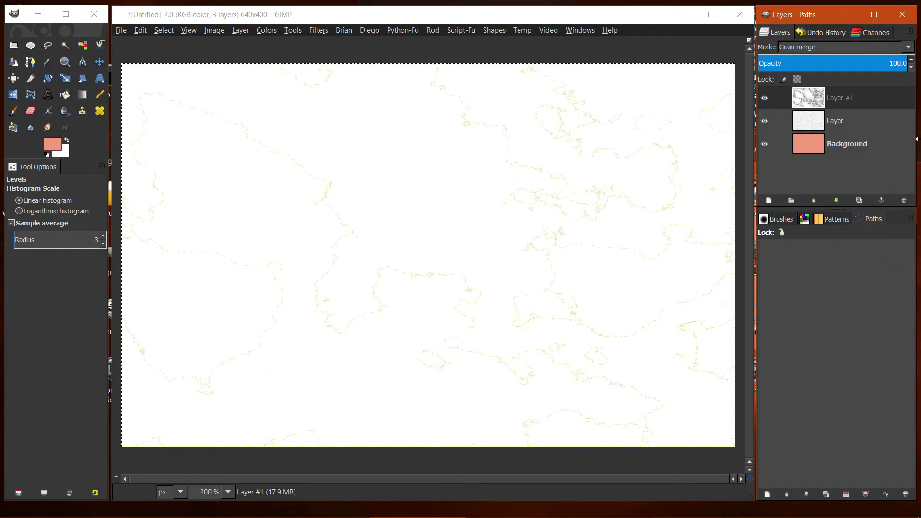
pyautogui.click(908, 47)
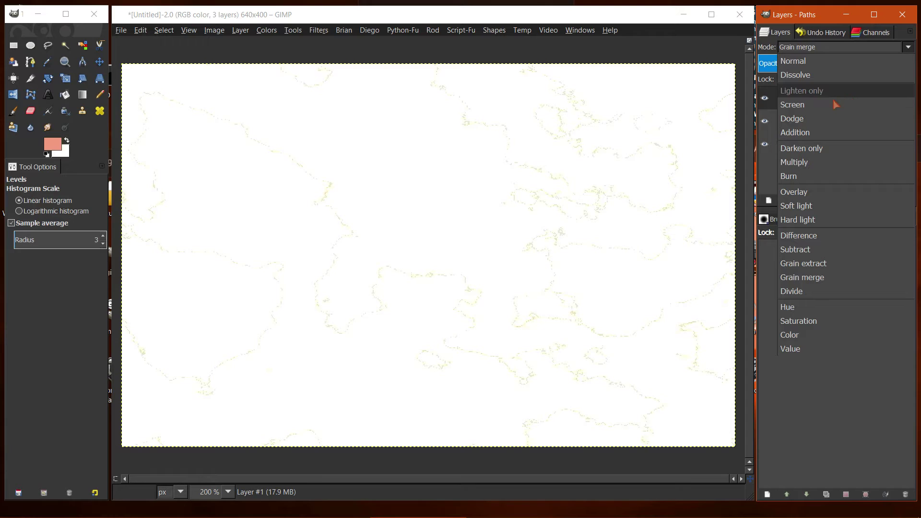
pyautogui.click(800, 164)
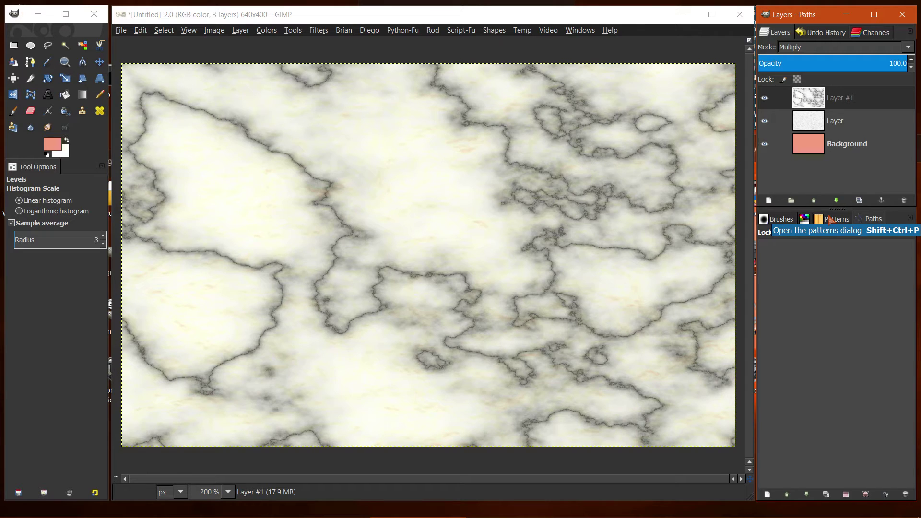
pyautogui.click(808, 102)
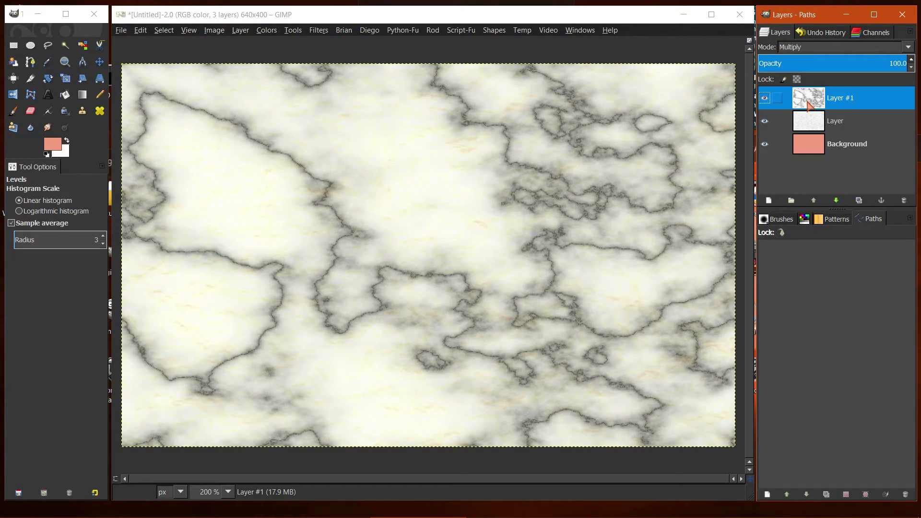
# Colorize Layer #1's veins orange (hue 25, saturation 89, lightness 20).
pyautogui.click(267, 31)
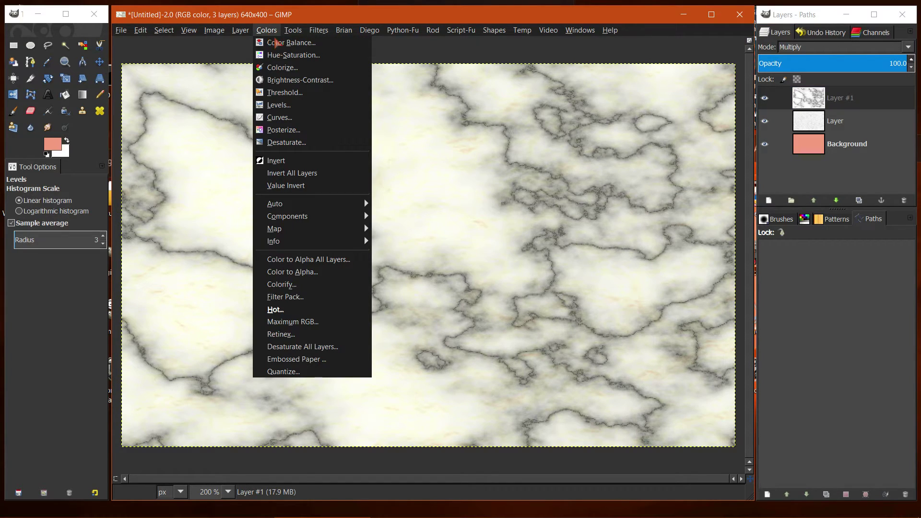
pyautogui.click(282, 68)
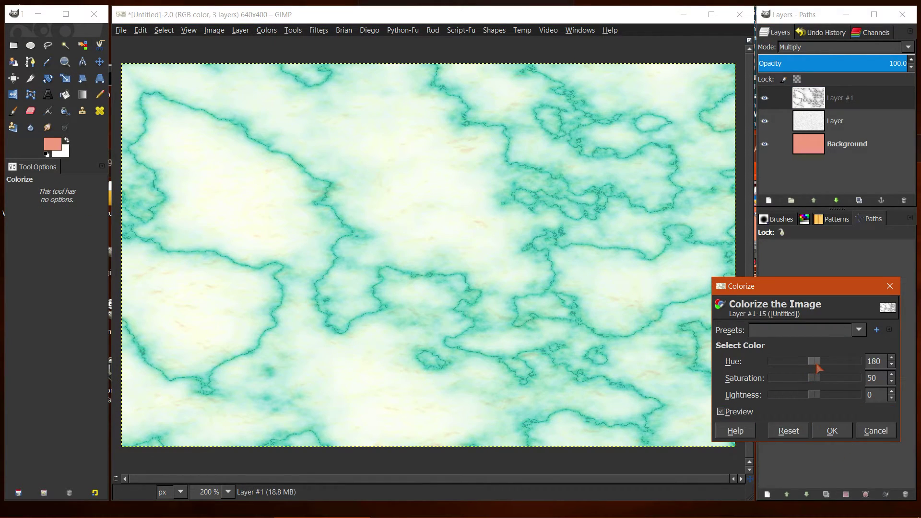
pyautogui.moveTo(814, 362); pyautogui.dragTo(824, 395)
pyautogui.click(831, 434)
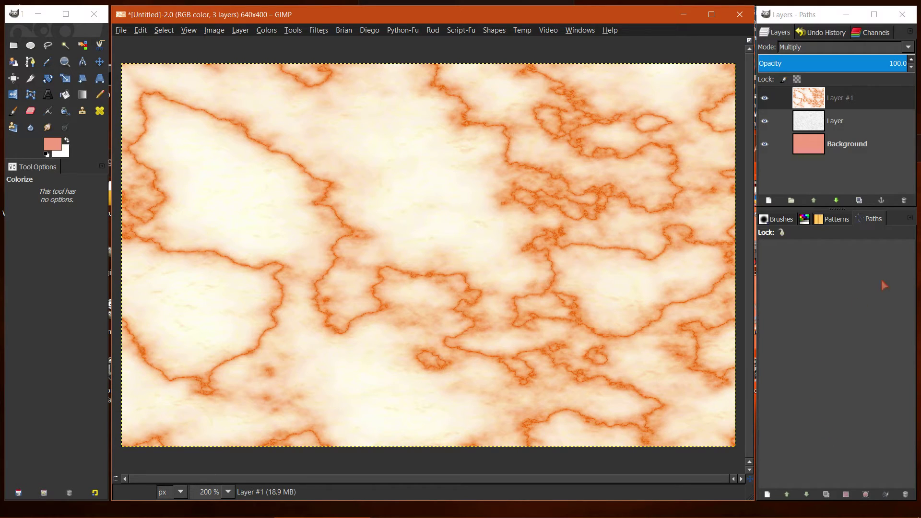
# Lower Layer #1's opacity to 60 in the Layers panel.
pyautogui.click(896, 64)
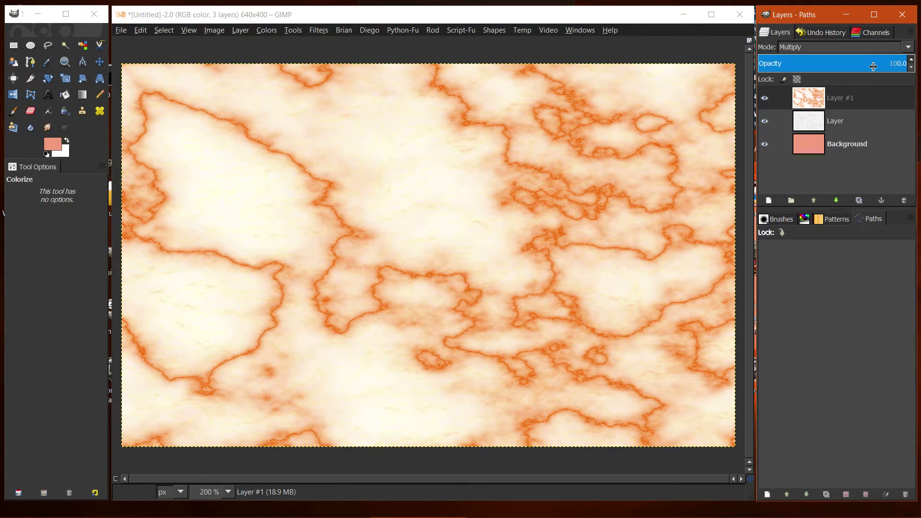
pyautogui.press('BackSpace')
pyautogui.press('BackSpace')
pyautogui.write('6')
pyautogui.press('Return')
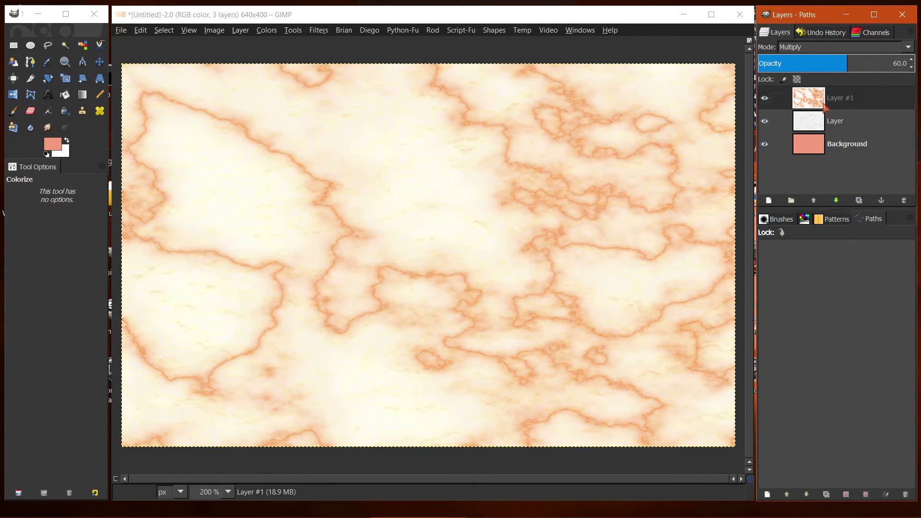
# Add a White (full opacity) layer mask to Layer #1.
pyautogui.rightClick(811, 102)
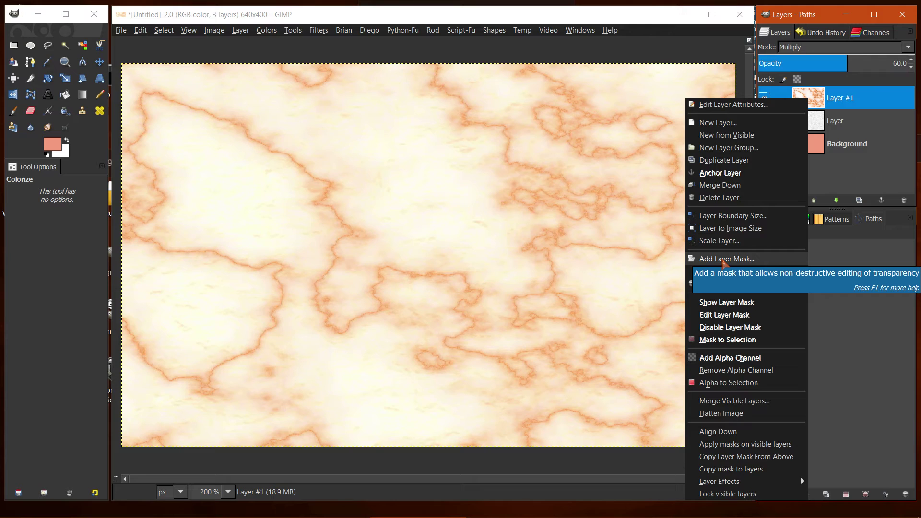
pyautogui.click(724, 259)
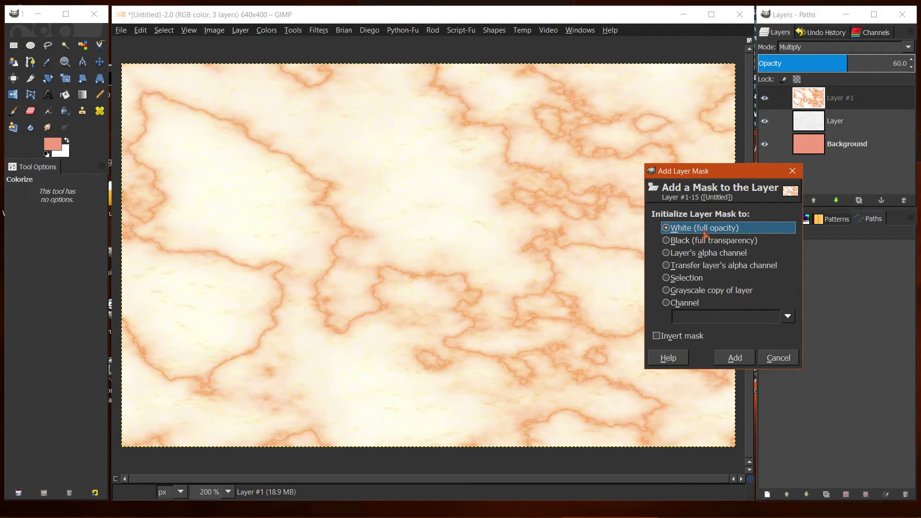
pyautogui.click(735, 361)
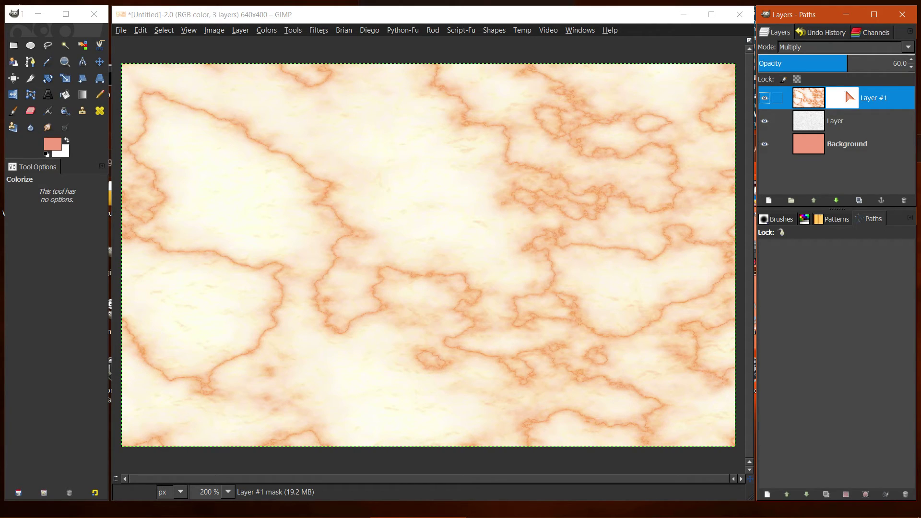
# Make Layer #1's mask, rather than its image, the active edit target.
pyautogui.click(319, 30)
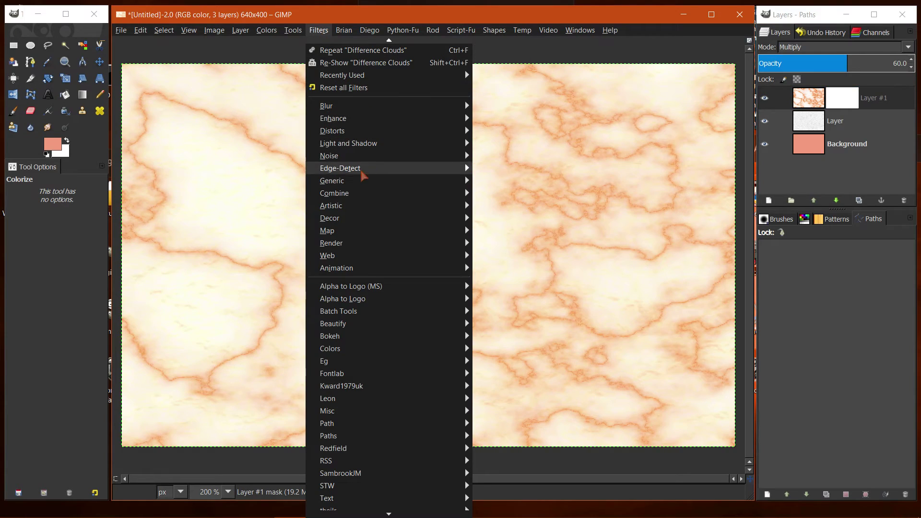
pyautogui.moveTo(350, 250)
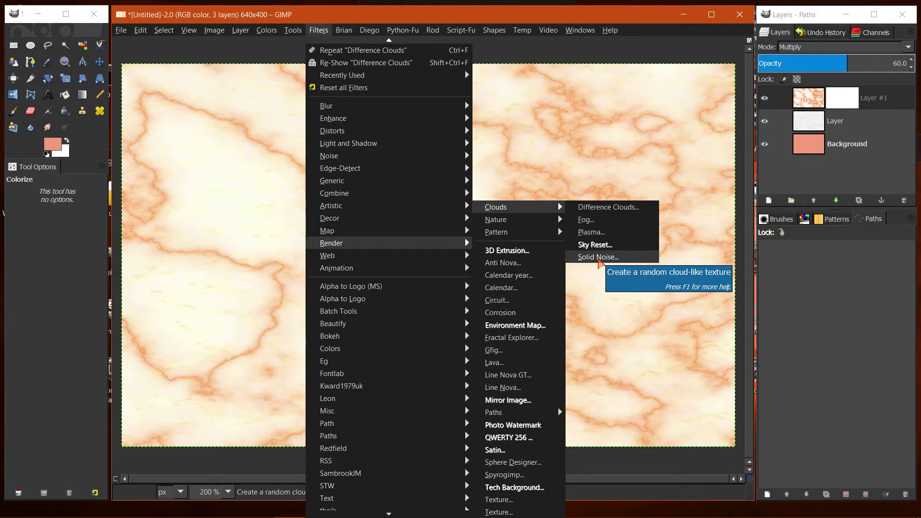
pyautogui.click(845, 102)
pyautogui.click(843, 102)
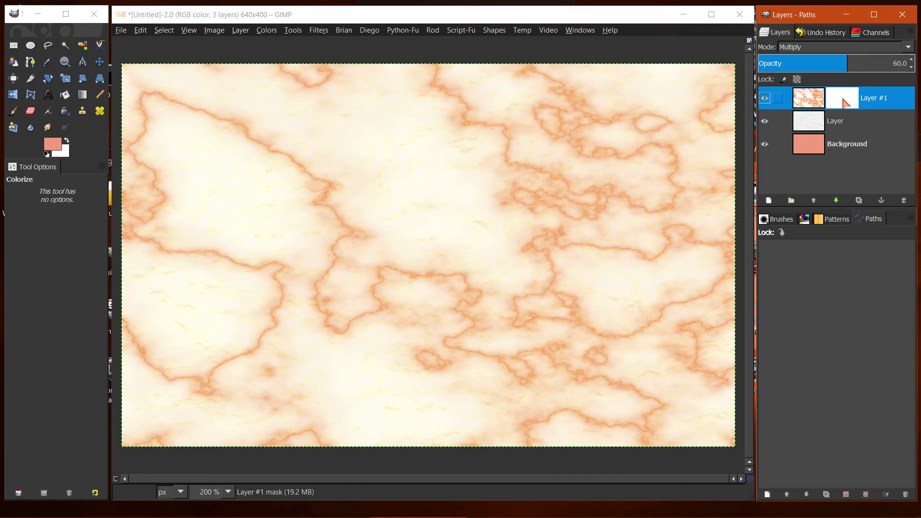
pyautogui.click(815, 104)
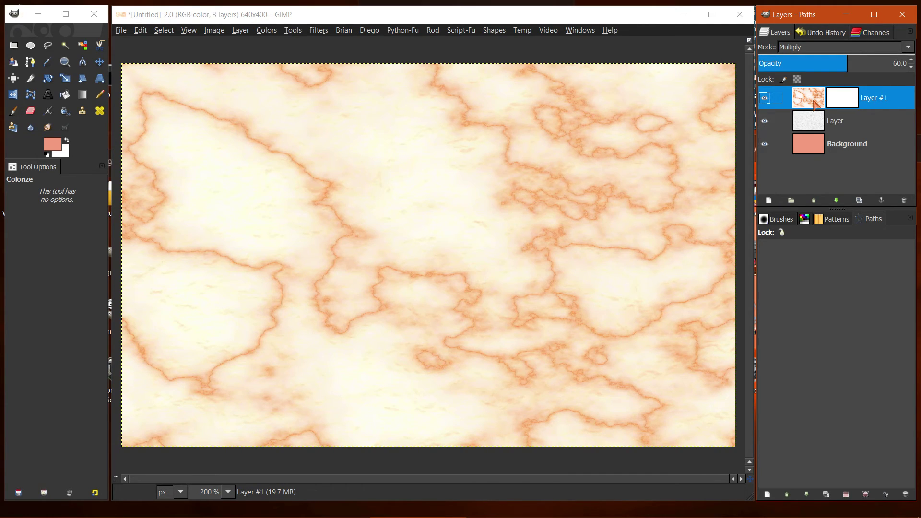
pyautogui.click(852, 104)
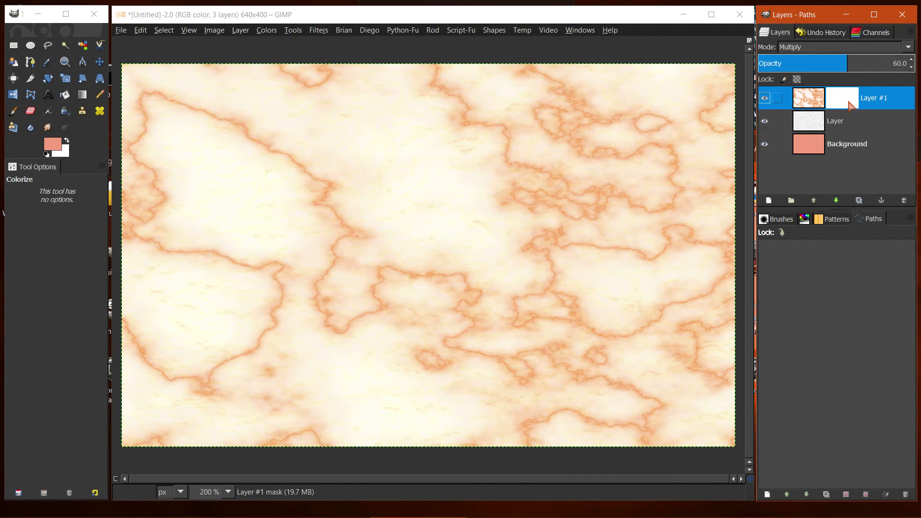
# Render Solid Noise clouds into Layer #1's mask with default settings.
pyautogui.click(319, 33)
pyautogui.moveTo(369, 246)
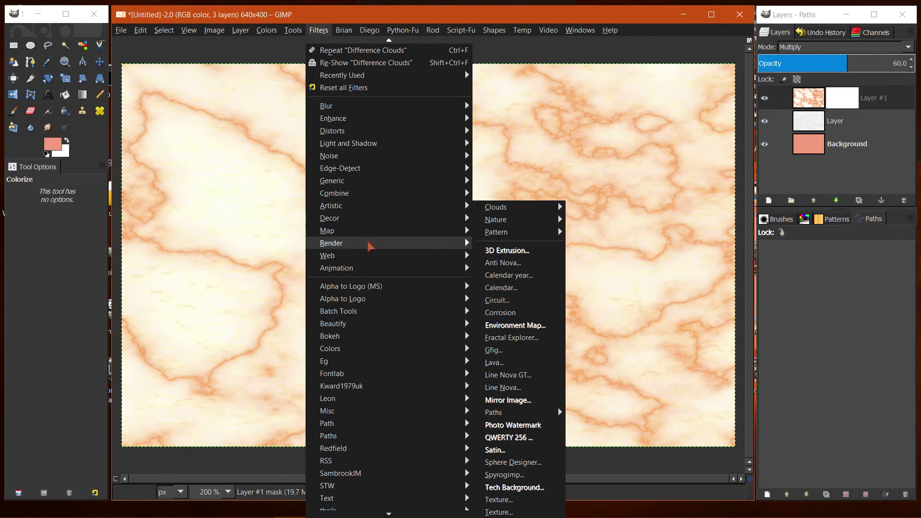
pyautogui.moveTo(533, 208)
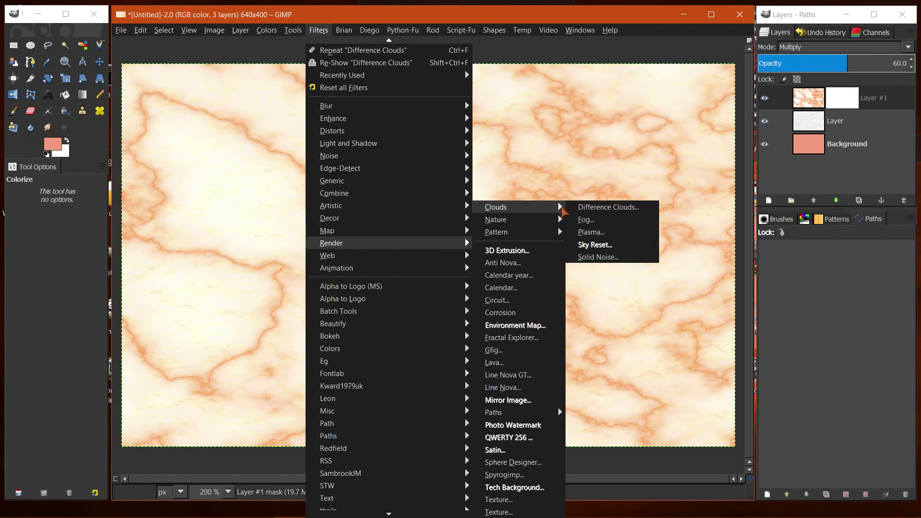
pyautogui.click(599, 258)
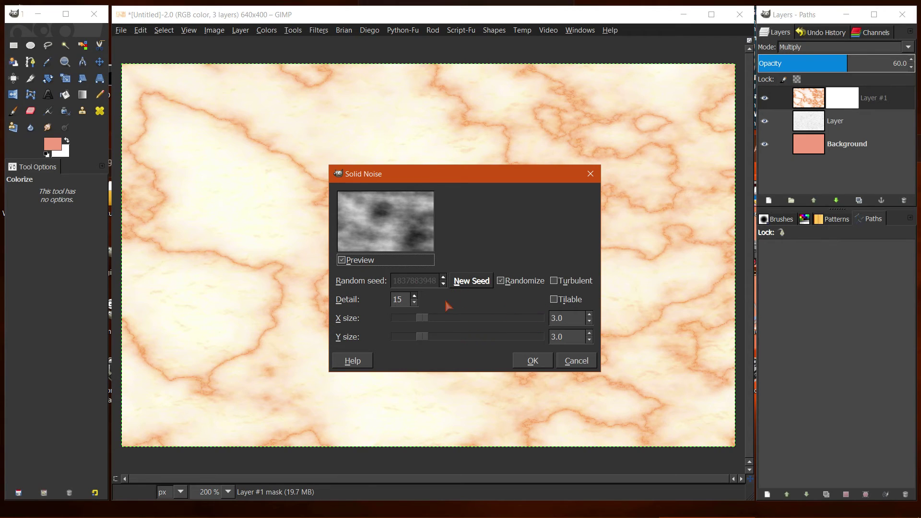
pyautogui.click(531, 362)
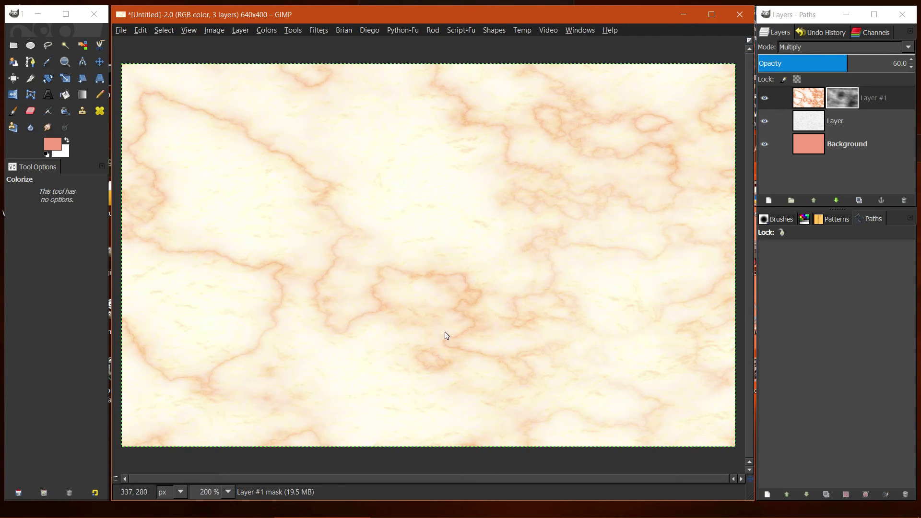
# View the marble at 100% zoom and select Layer #1's mask.
pyautogui.click(224, 492)
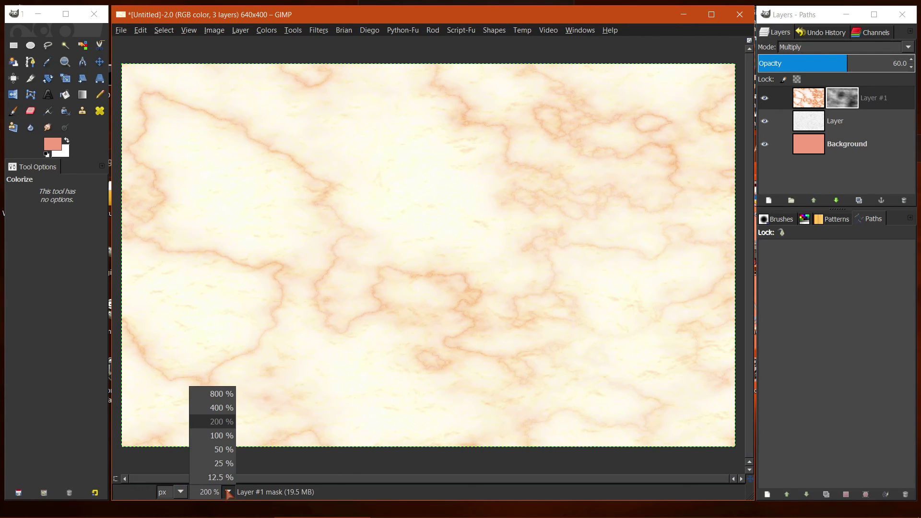
pyautogui.click(214, 437)
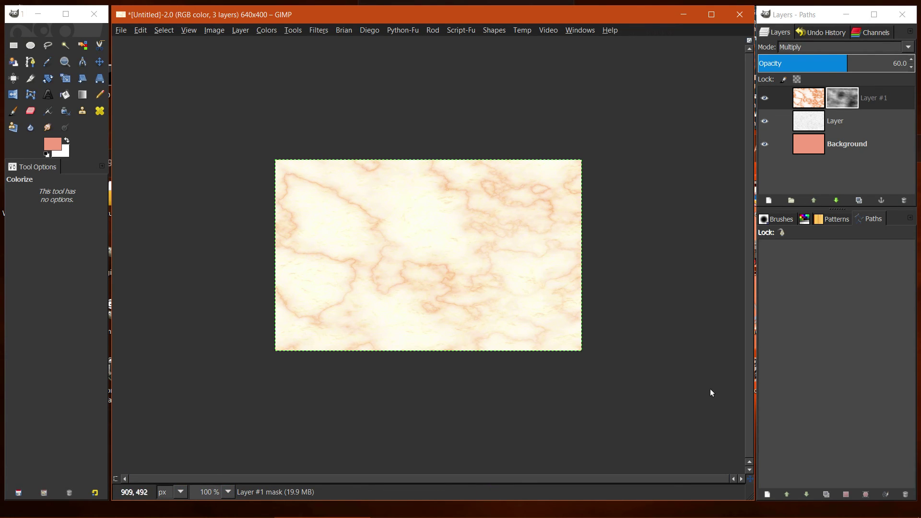
pyautogui.click(849, 102)
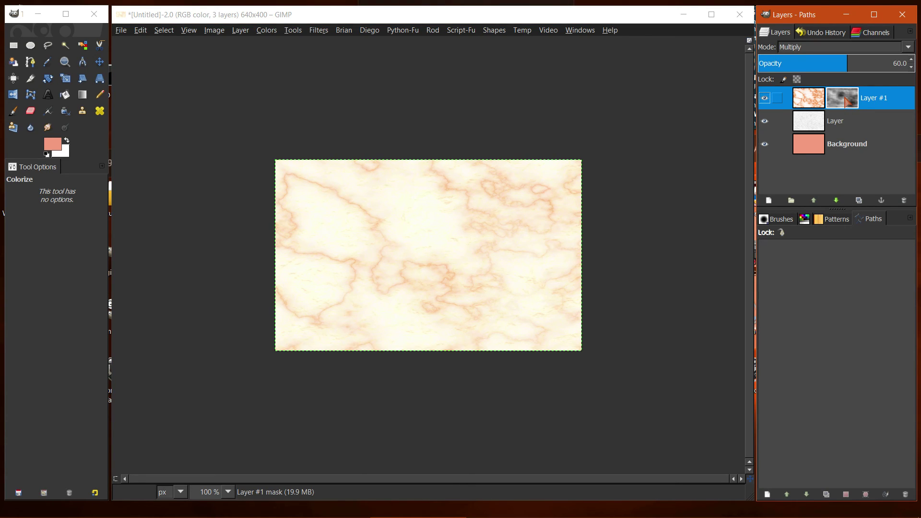
# Delete the Solid Noise layer mask from Layer #1.
pyautogui.rightClick(847, 101)
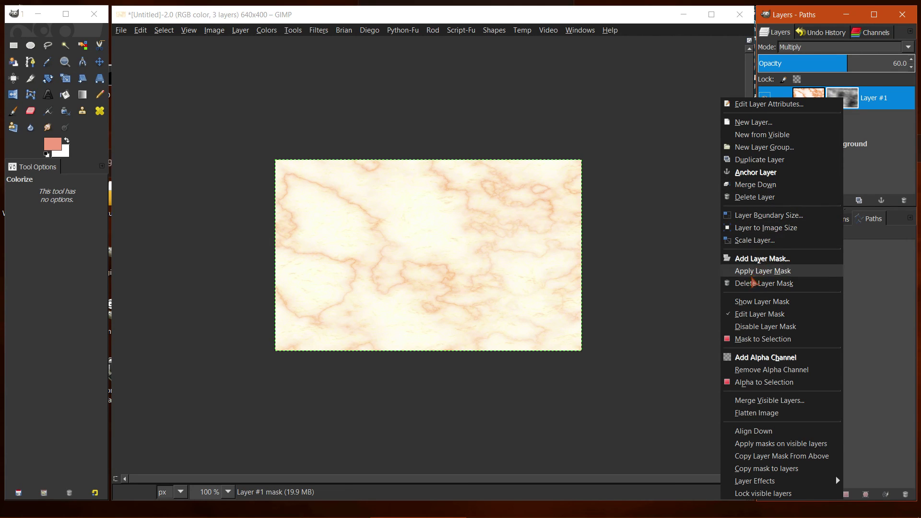
pyautogui.click(753, 283)
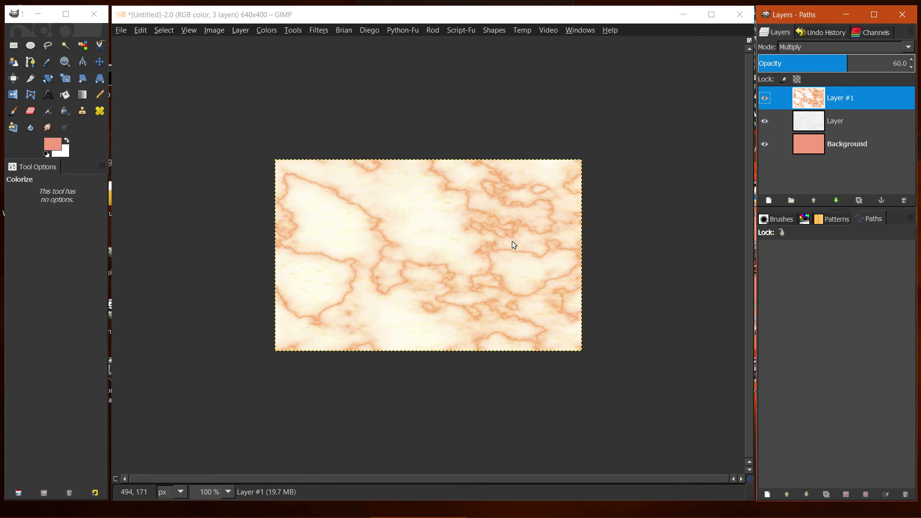
pyautogui.click(807, 147)
pyautogui.click(765, 98)
pyautogui.click(765, 121)
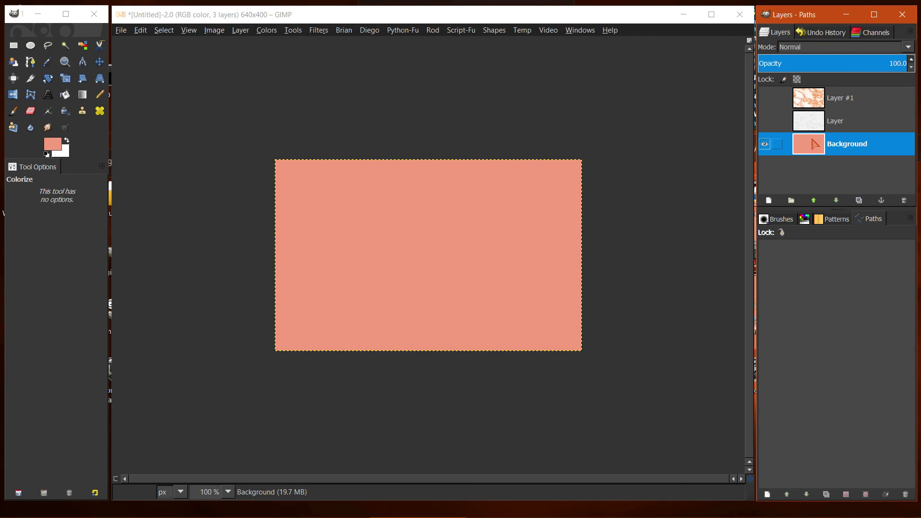
pyautogui.click(765, 121)
pyautogui.click(765, 98)
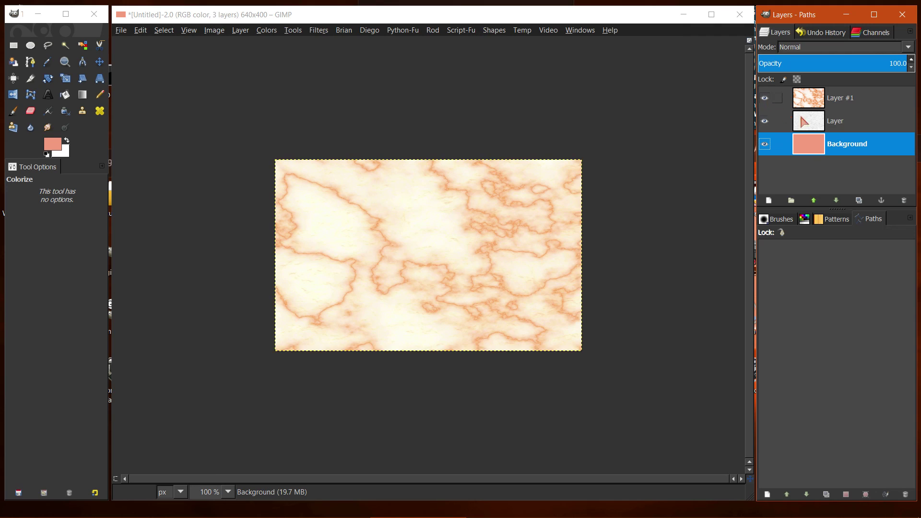